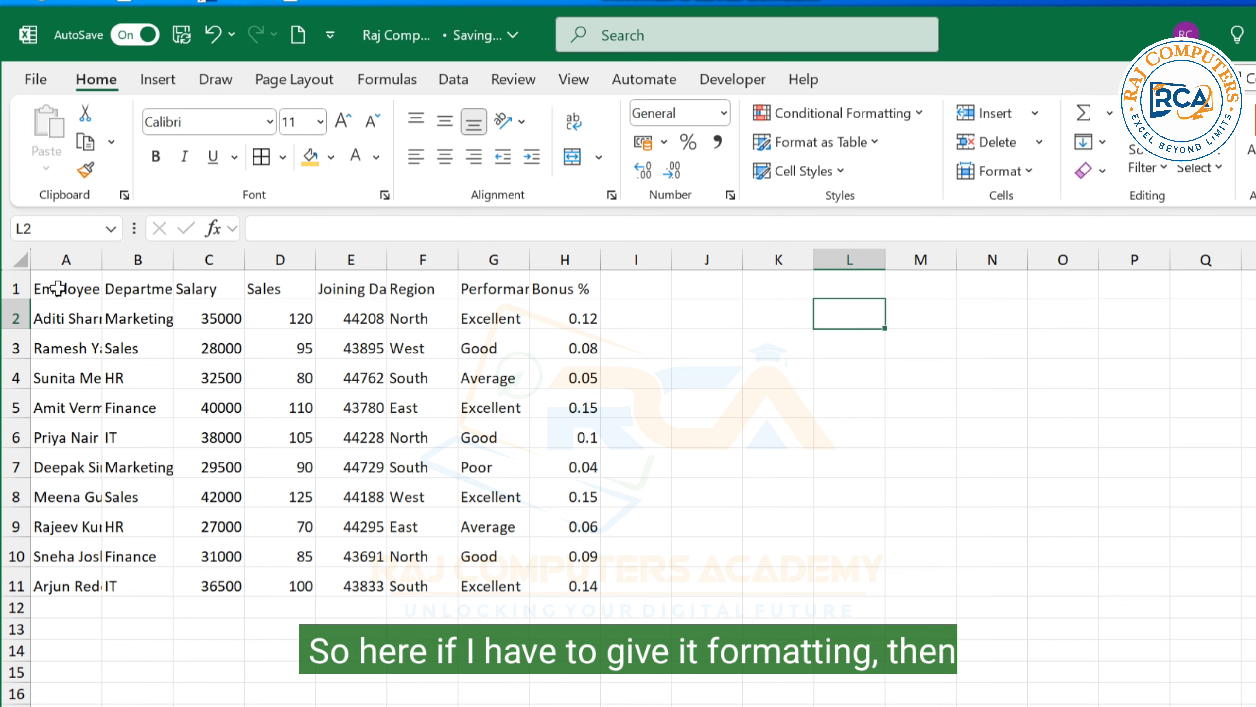
Apply all borders to the employee data range A1:H11.
{"action": "left_click_drag", "start_coordinate": [58, 288], "coordinate": [554, 575]}
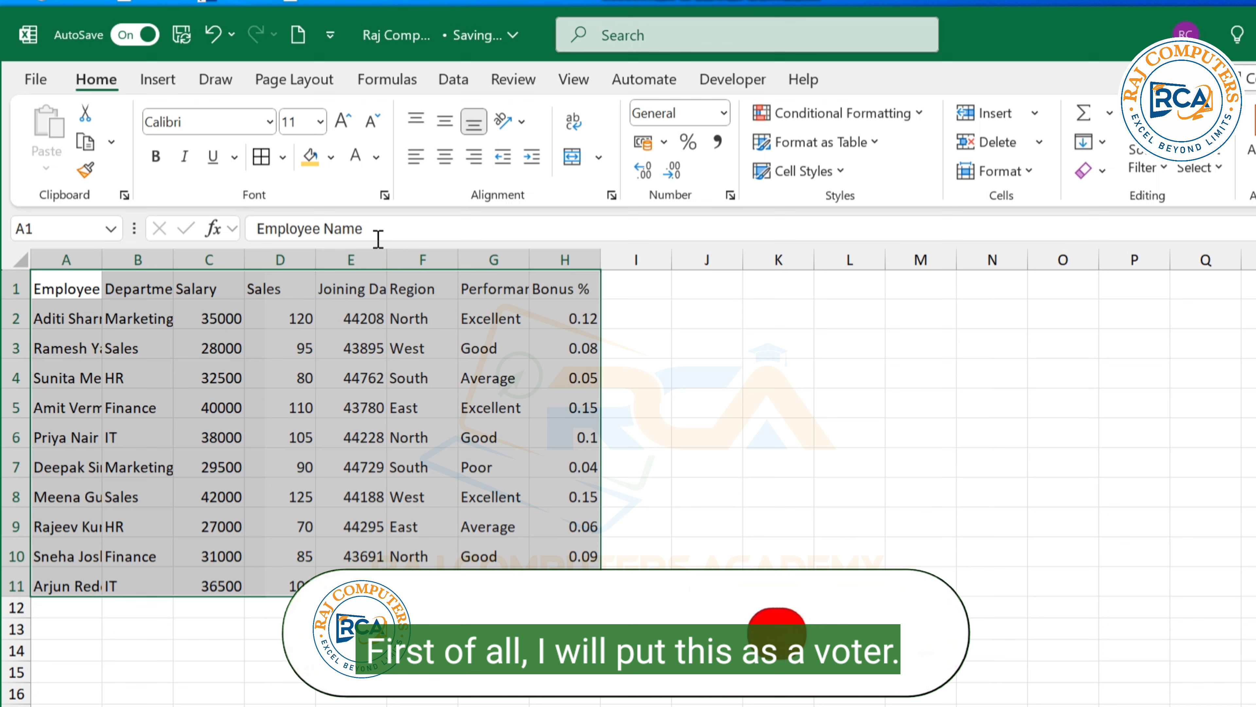
{"action": "left_click", "coordinate": [264, 169]}
{"action": "left_click", "coordinate": [280, 347]}
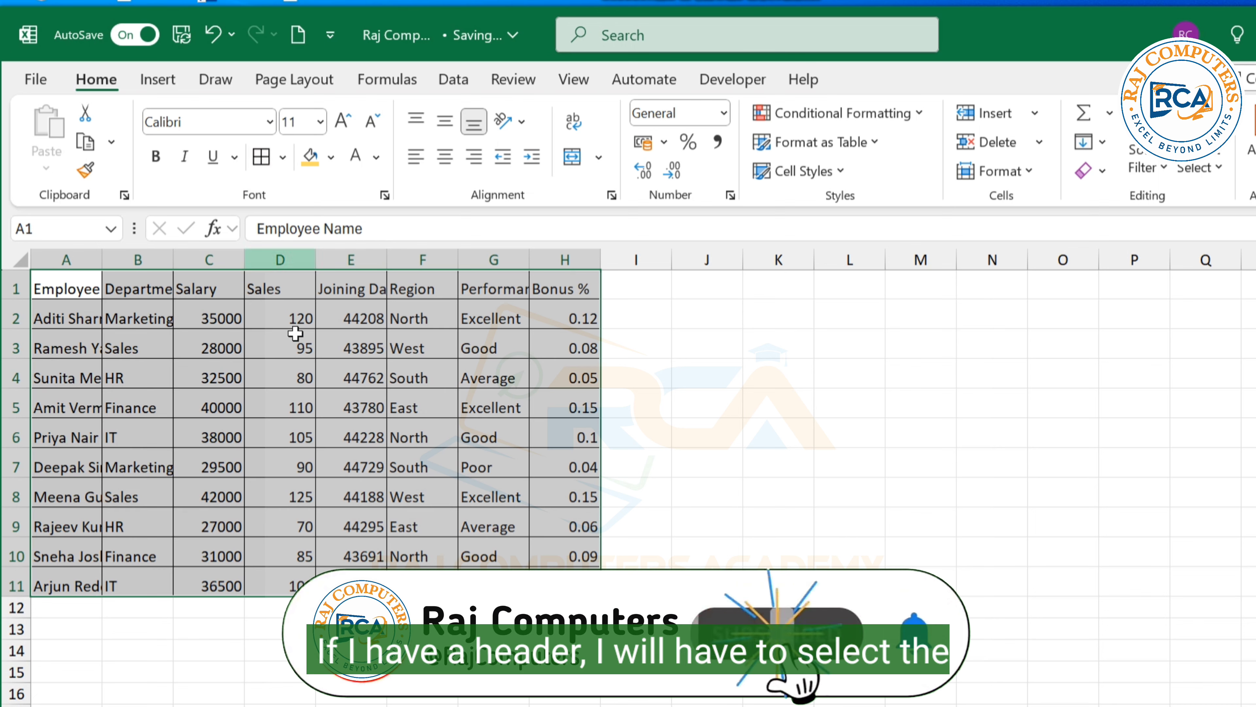
Make the header row A1:H1 bold and fill it with standard yellow.
{"action": "left_click_drag", "start_coordinate": [74, 288], "coordinate": [588, 289]}
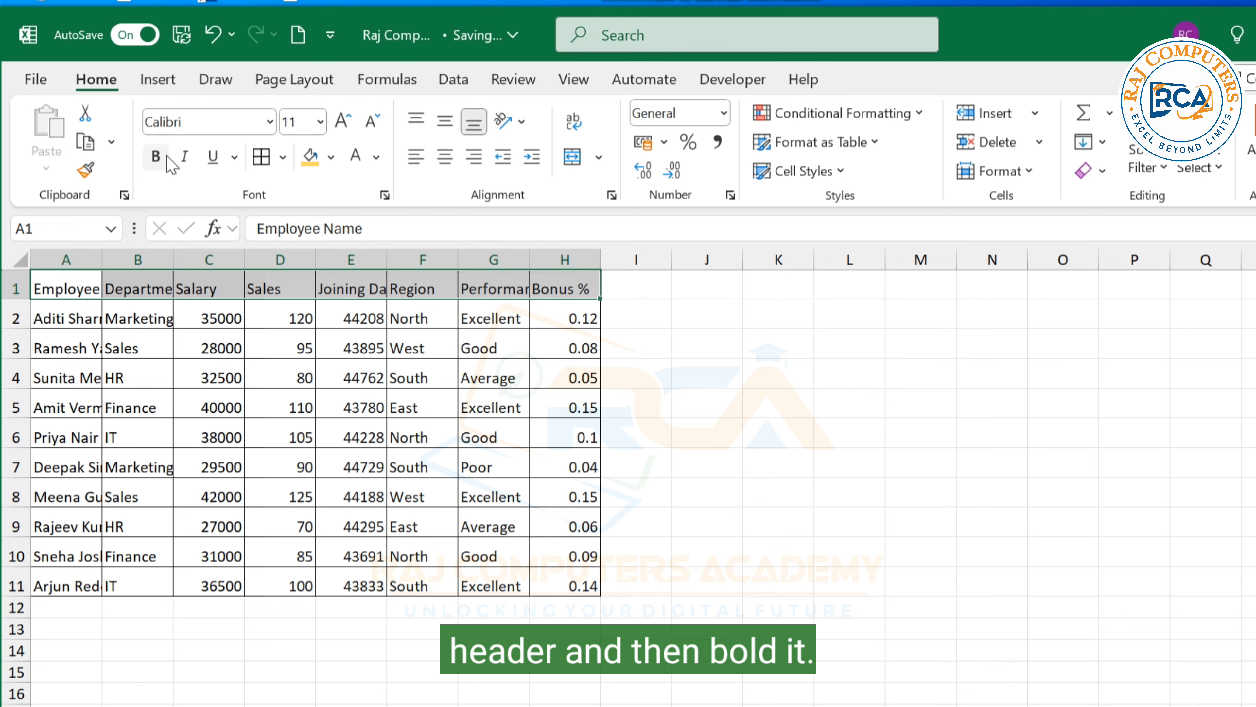
{"action": "left_click", "coordinate": [156, 156]}
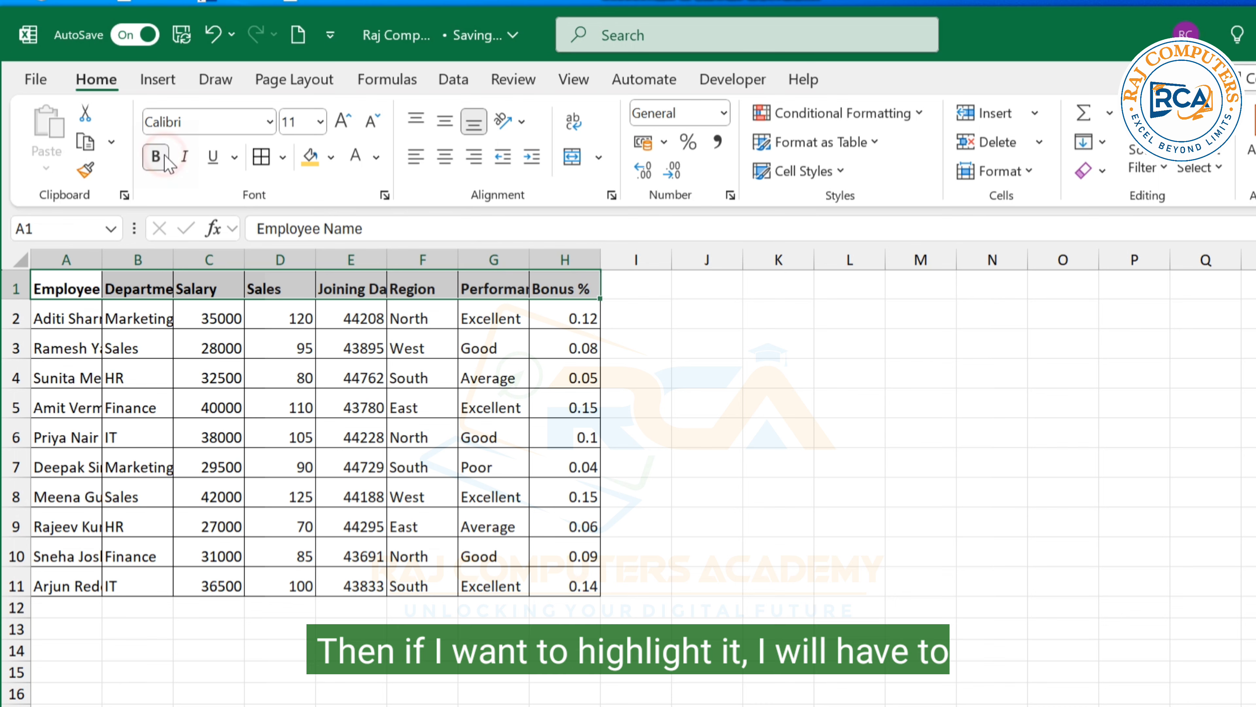
{"action": "left_click", "coordinate": [331, 157]}
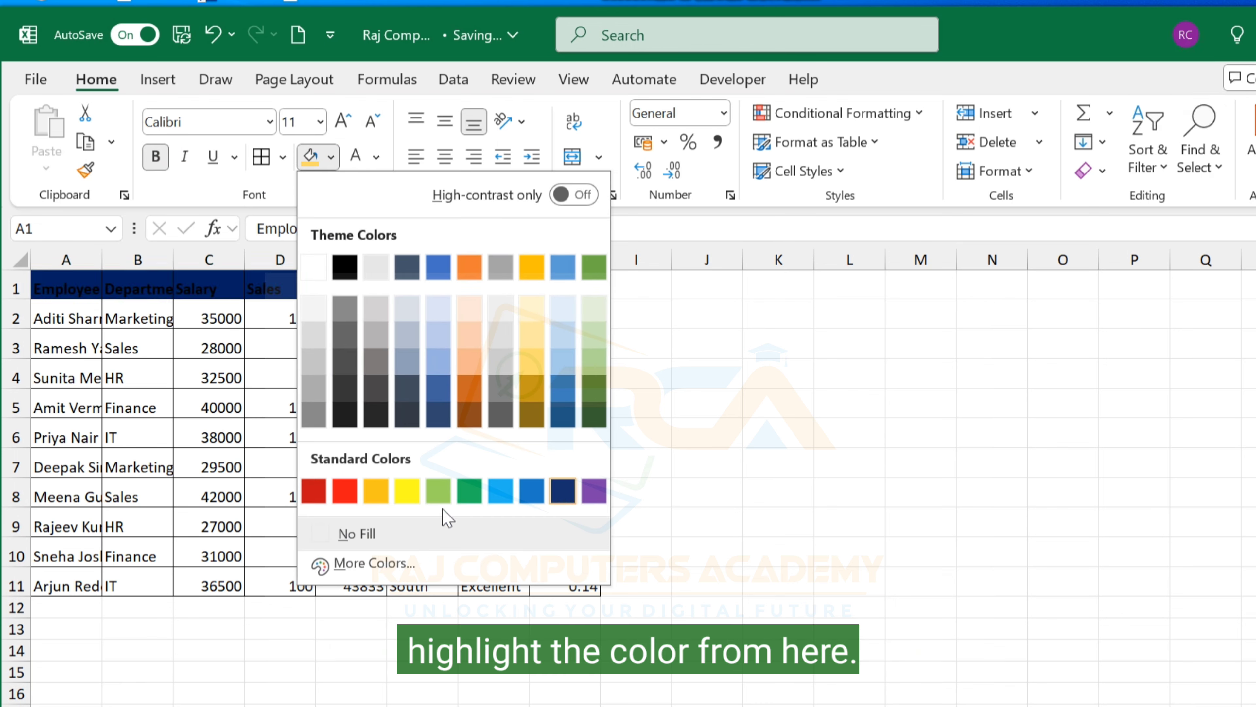
{"action": "left_click", "coordinate": [407, 491]}
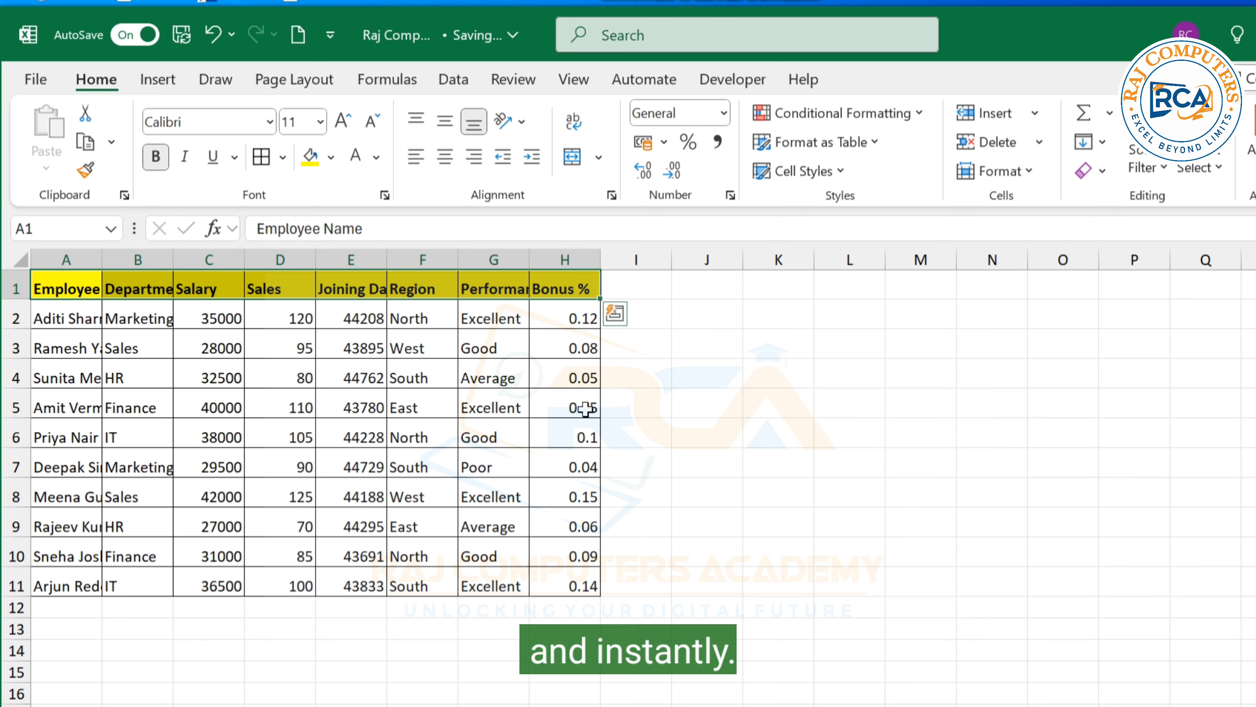
Undo the header's yellow fill and bold as well as the borders on the data range.
{"action": "key", "text": "ctrl+z"}
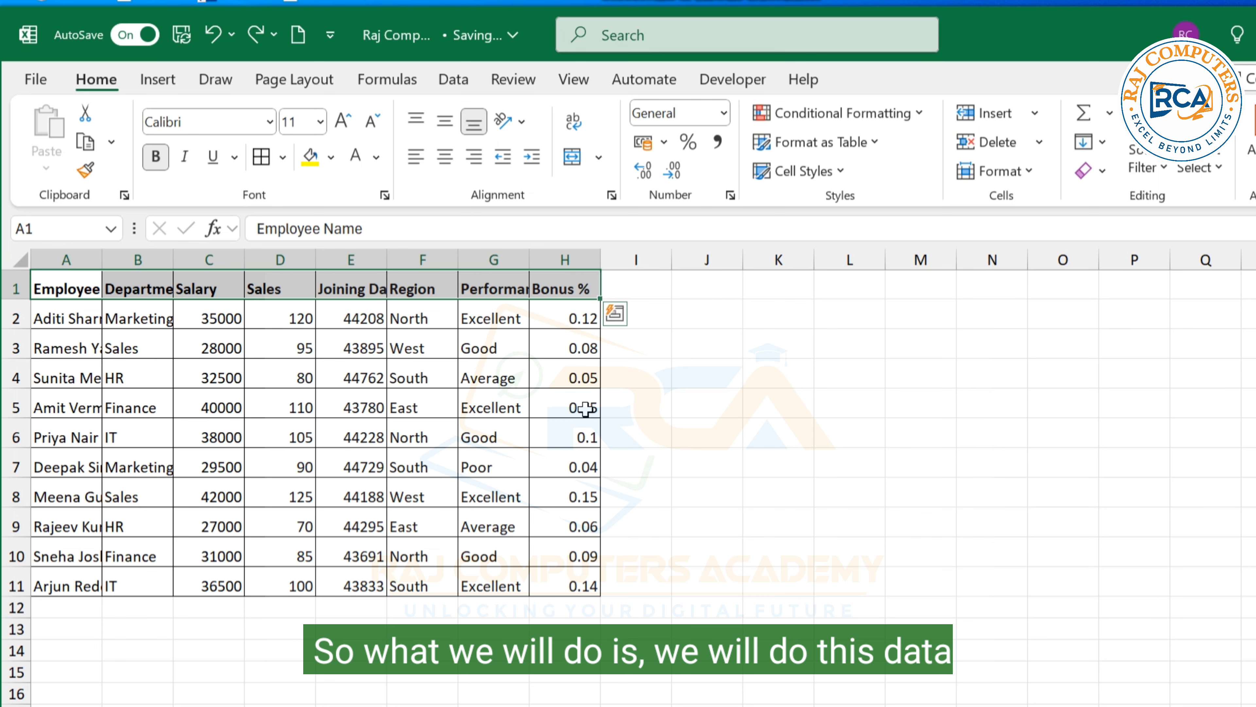
{"action": "key", "text": "ctrl+z"}
{"action": "key", "text": "ctrl+z"}
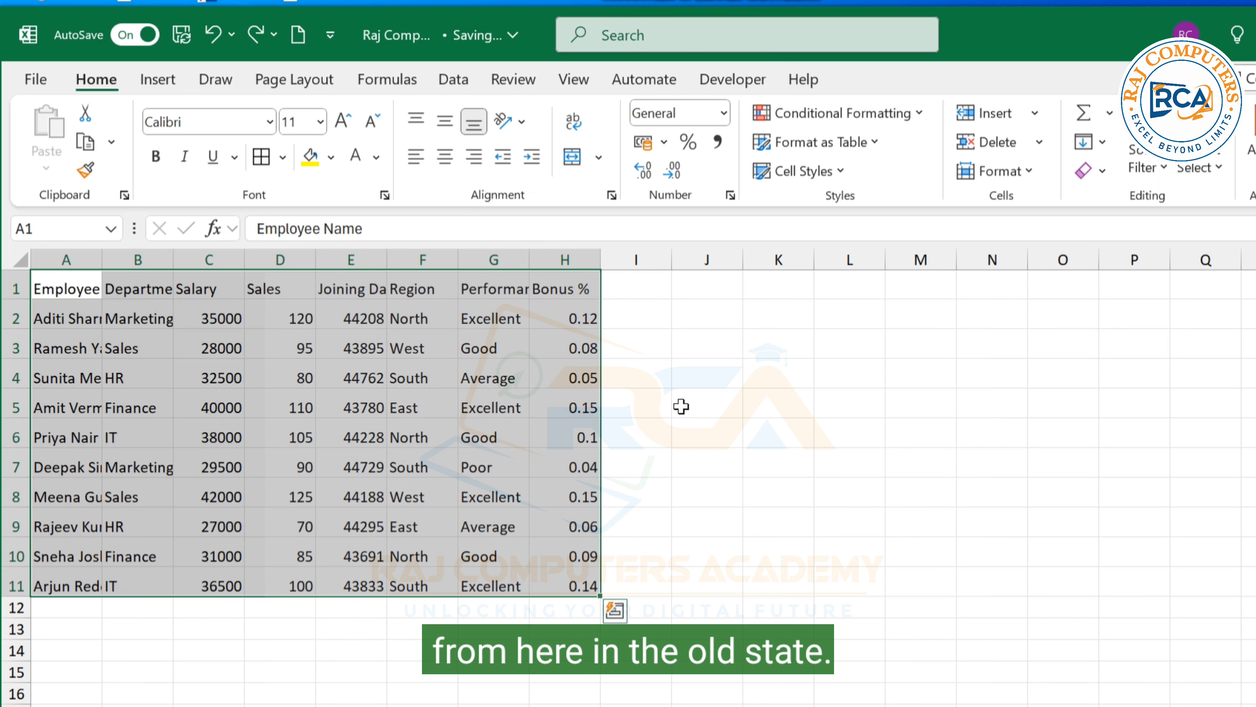
{"action": "left_click", "coordinate": [751, 402]}
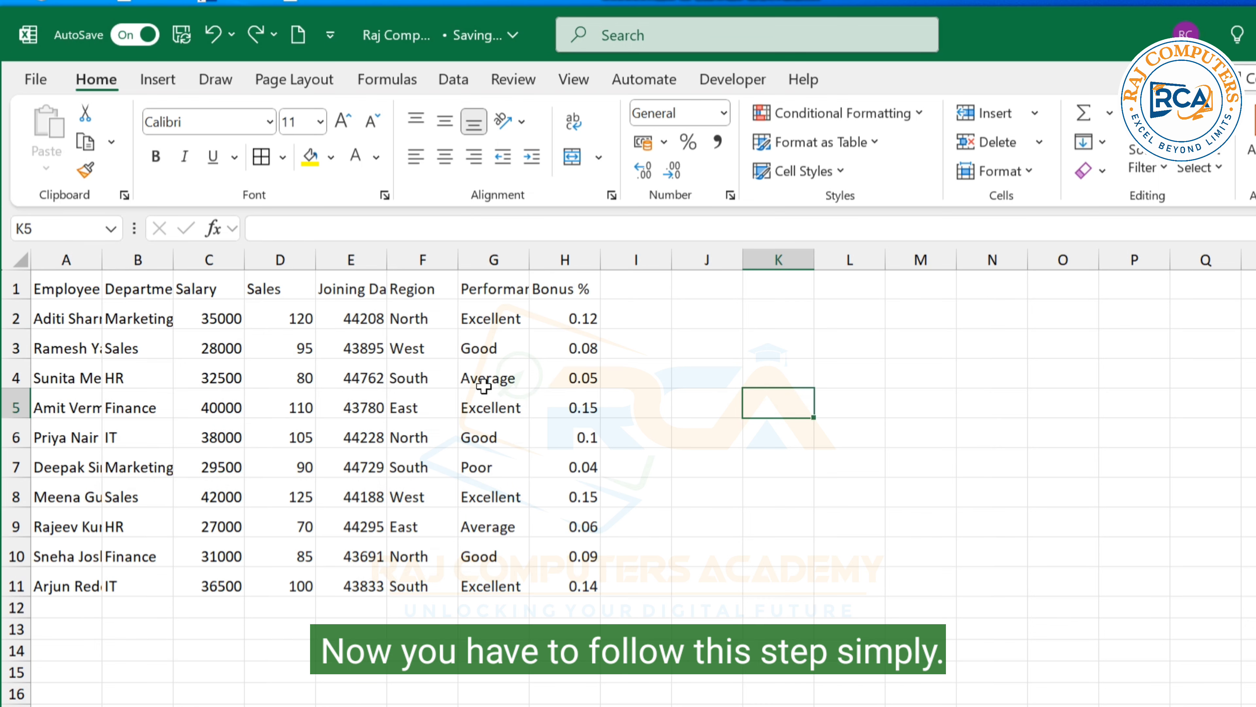
{"action": "left_click", "coordinate": [282, 400]}
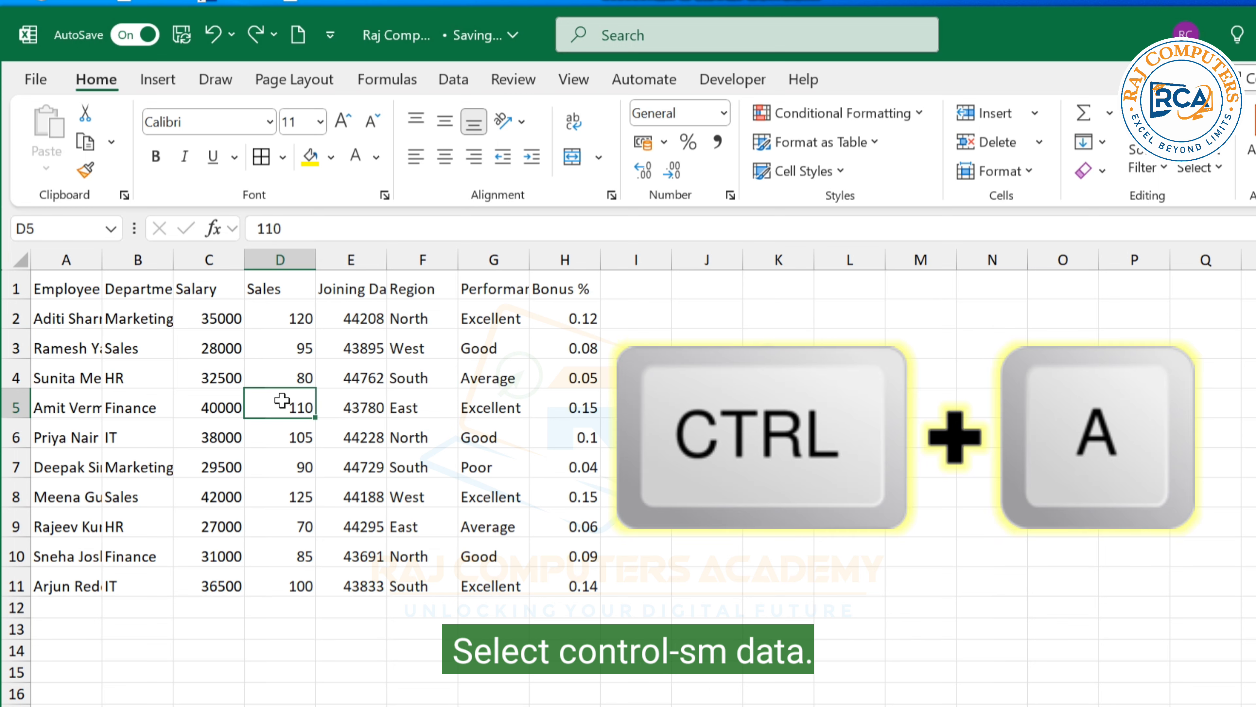
{"action": "key", "text": "ctrl+a"}
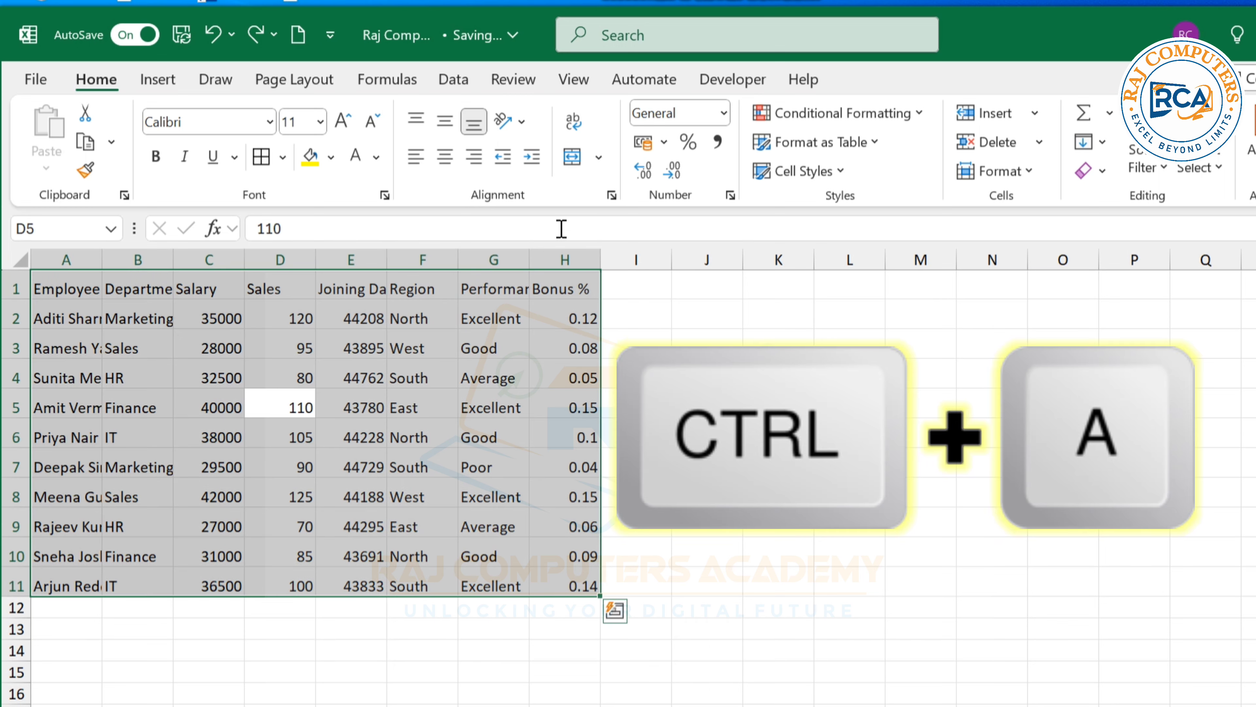
{"action": "left_click", "coordinate": [157, 80]}
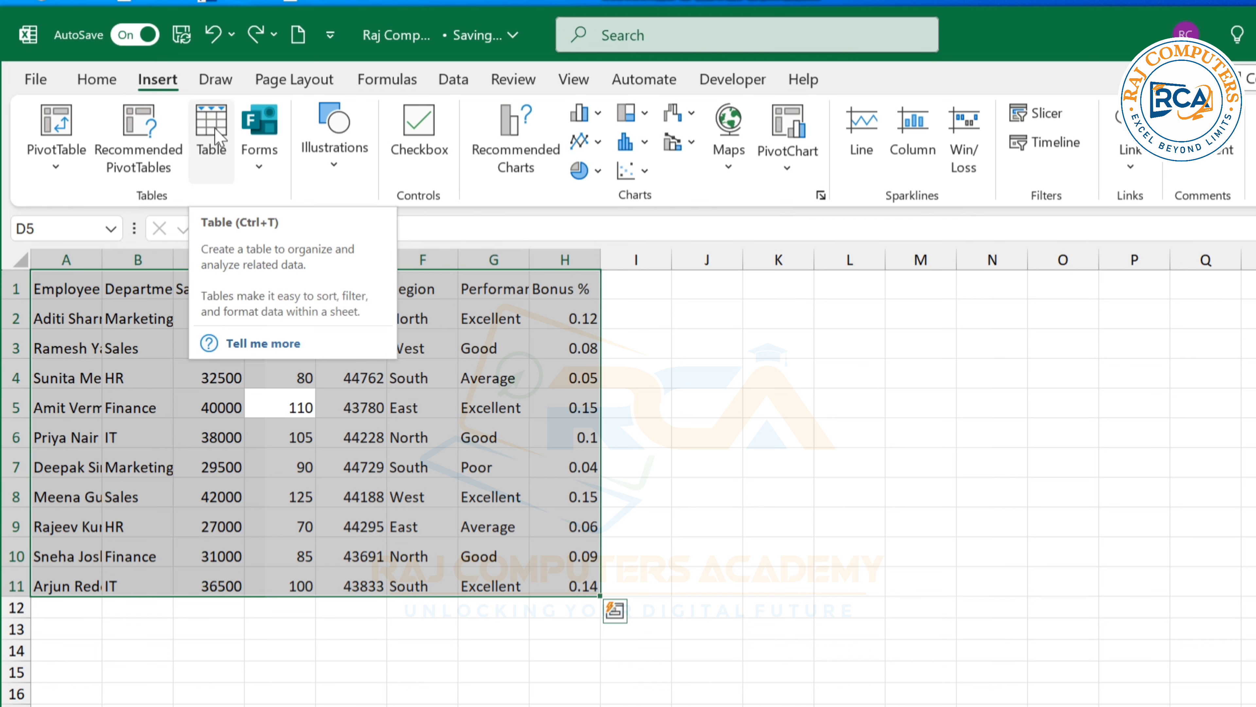
{"action": "left_click", "coordinate": [679, 406]}
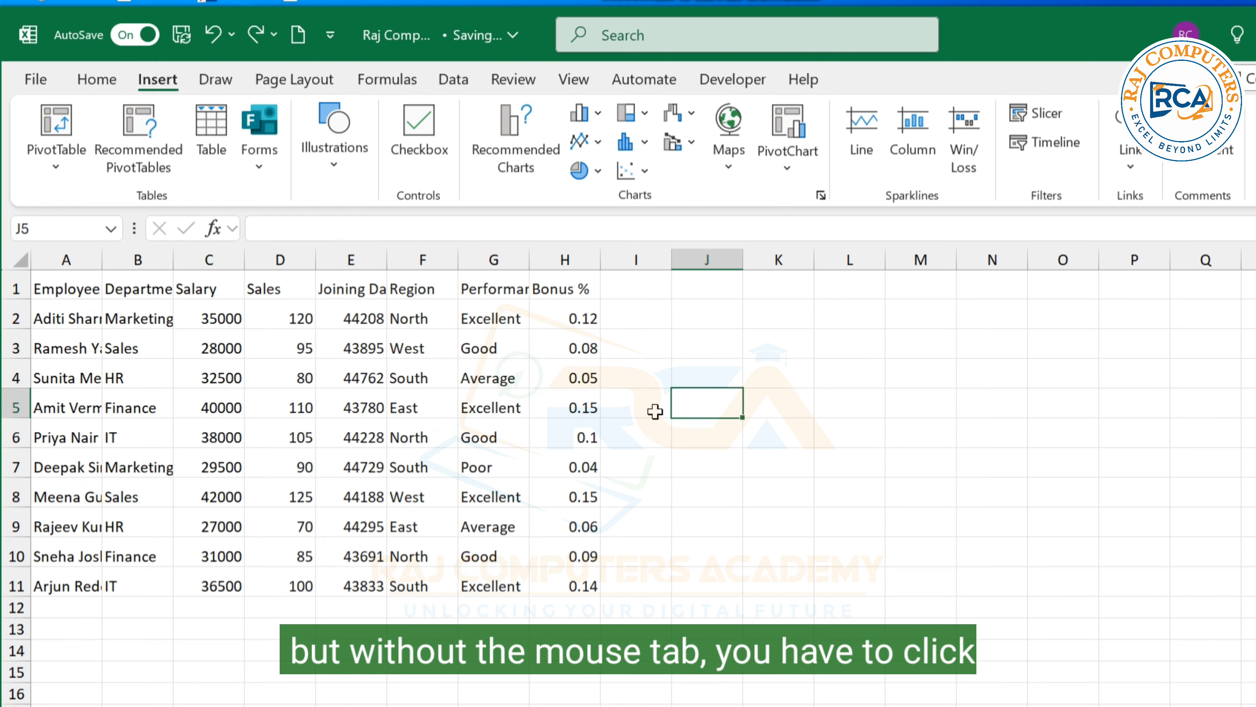
Convert the whole data range A1:H11 into a table with headers.
{"action": "left_click", "coordinate": [295, 399]}
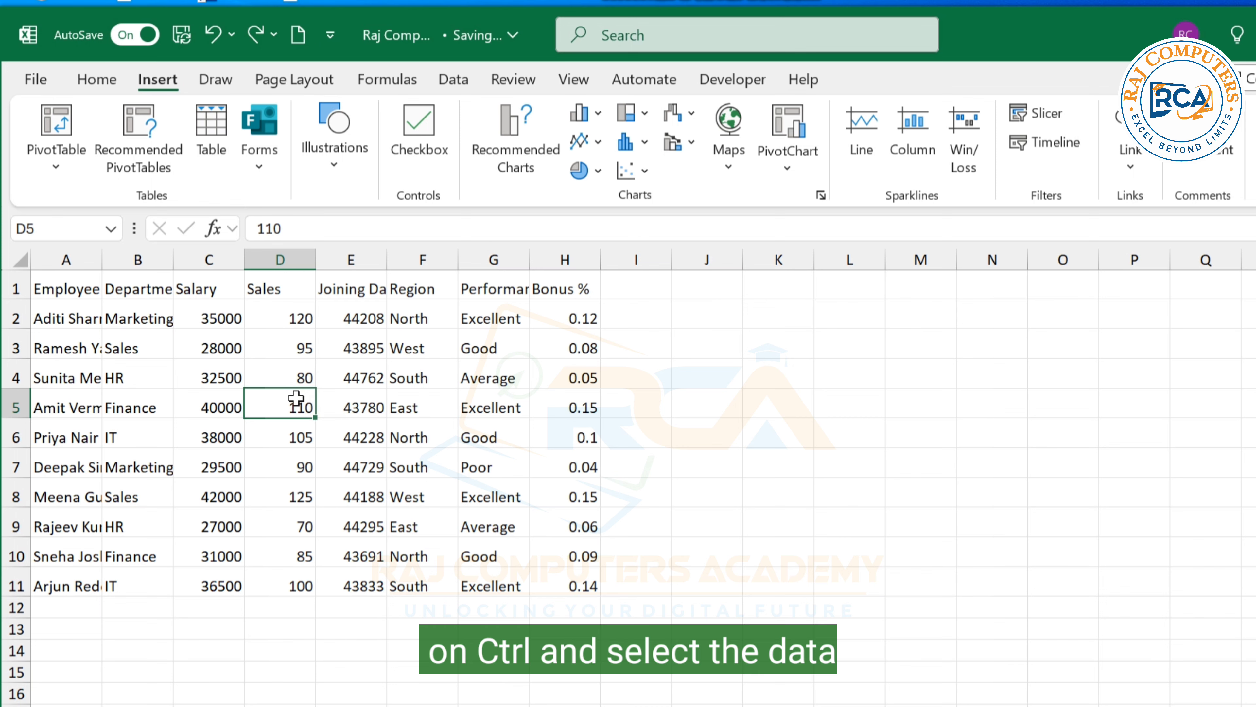
{"action": "key", "text": "ctrl+a"}
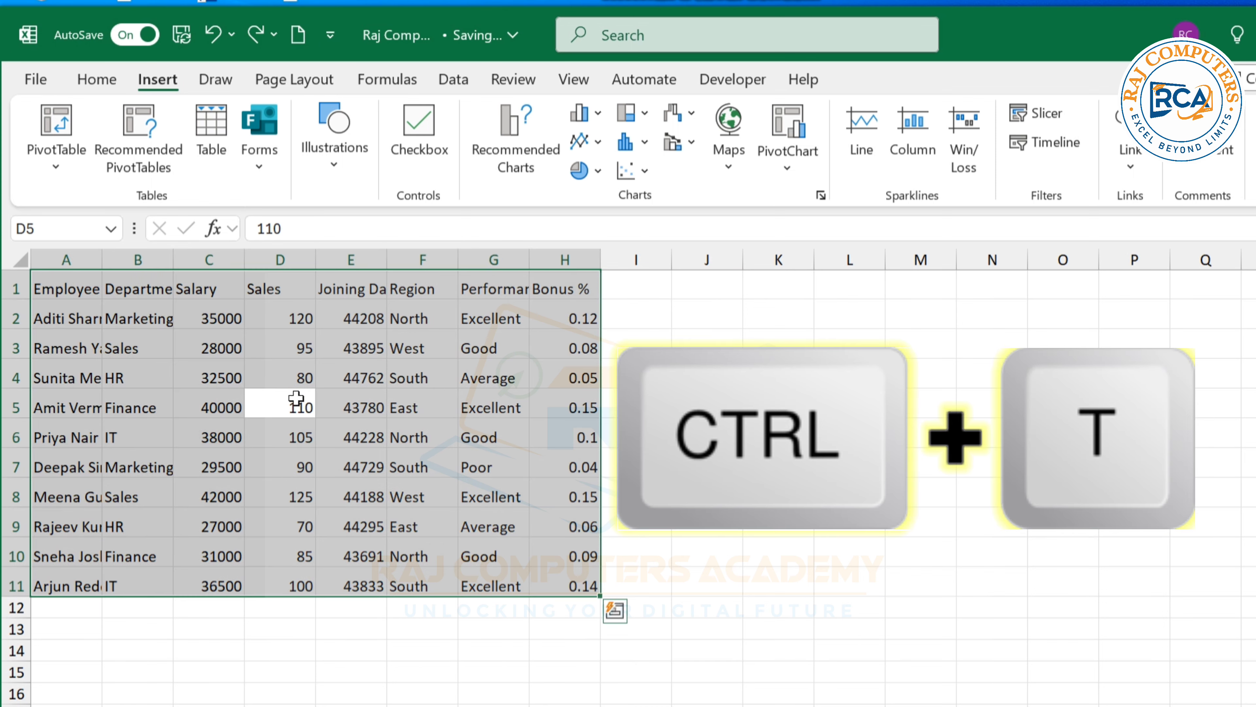
{"action": "key", "text": "ctrl+t"}
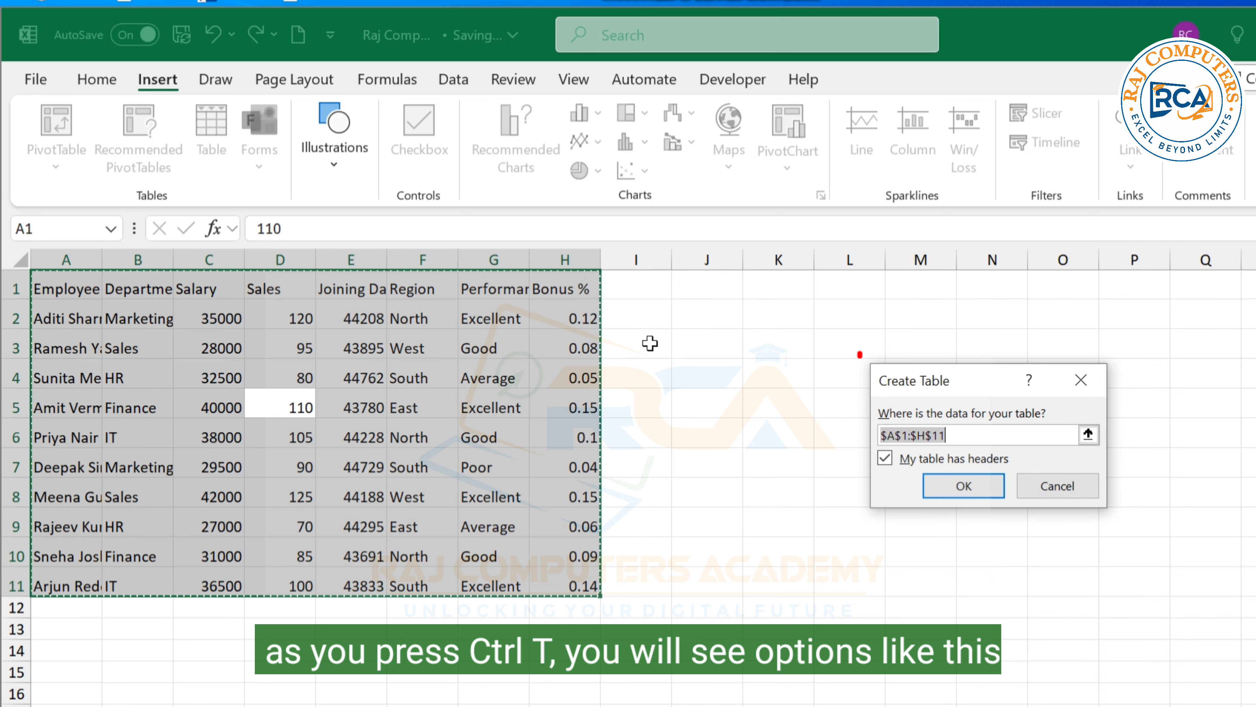
{"action": "left_click", "coordinate": [956, 487]}
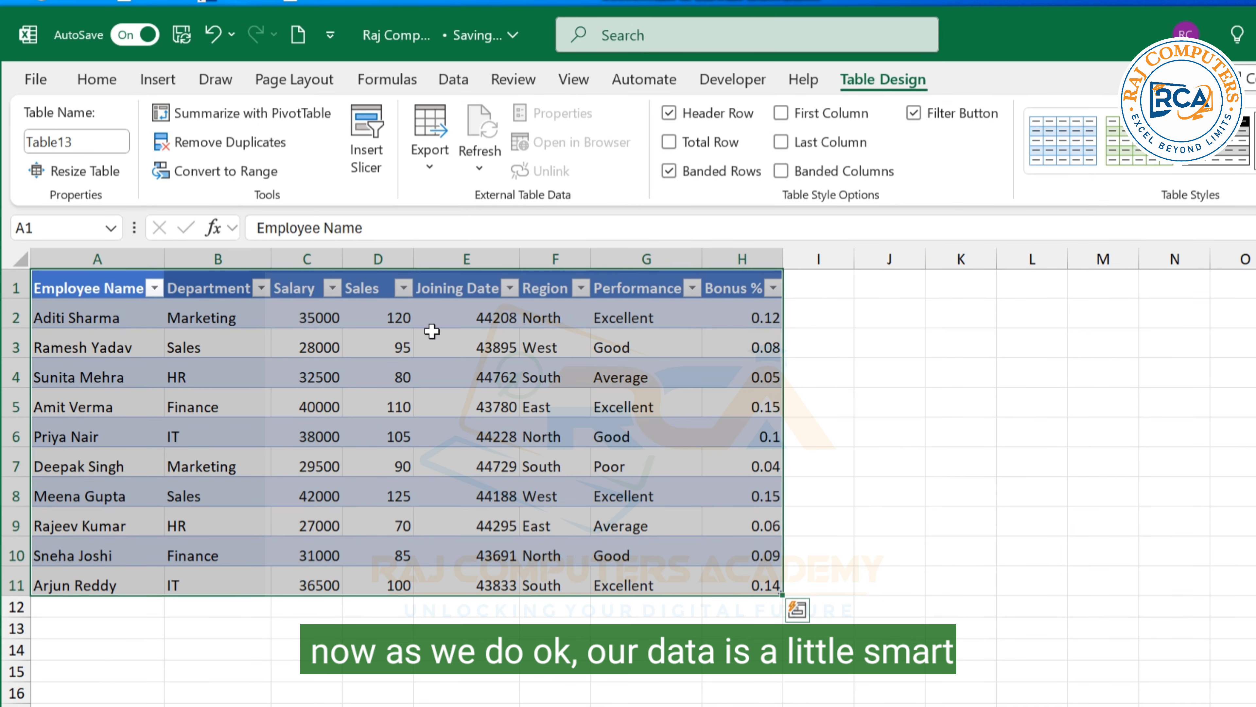
{"action": "left_click", "coordinate": [858, 414]}
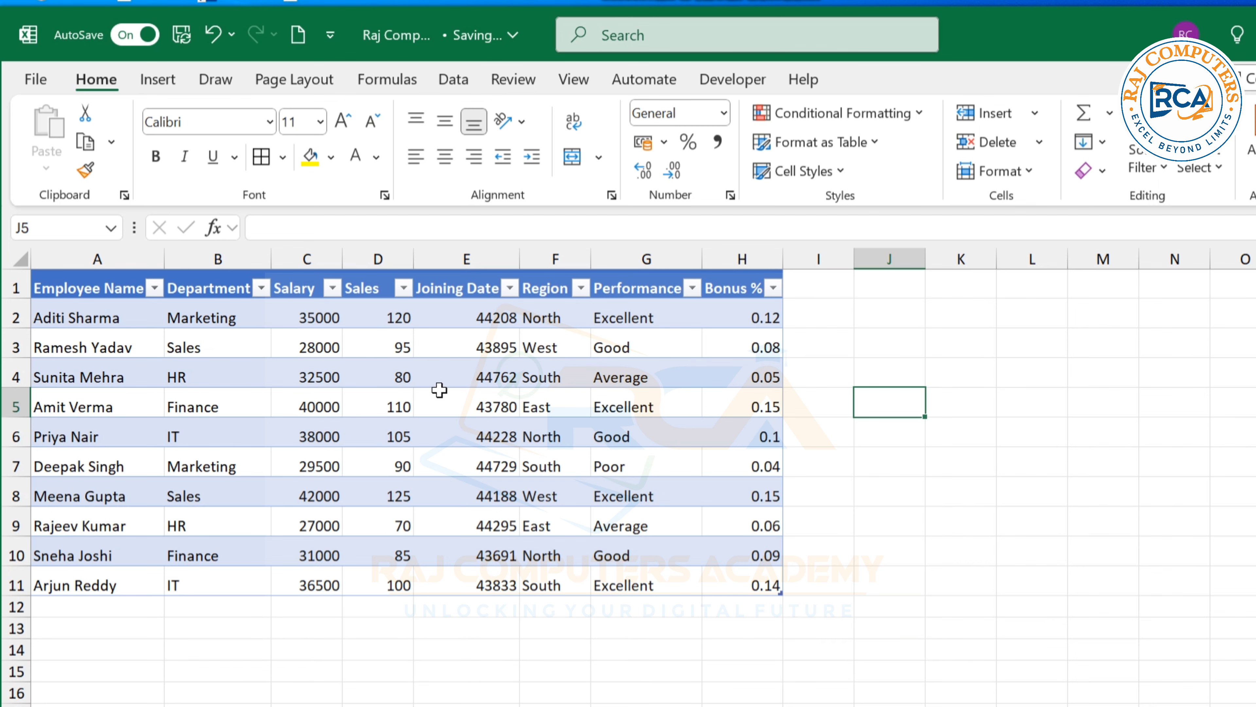
Apply the gold banded style from the Medium table styles to the employee table.
{"action": "left_click", "coordinate": [429, 381]}
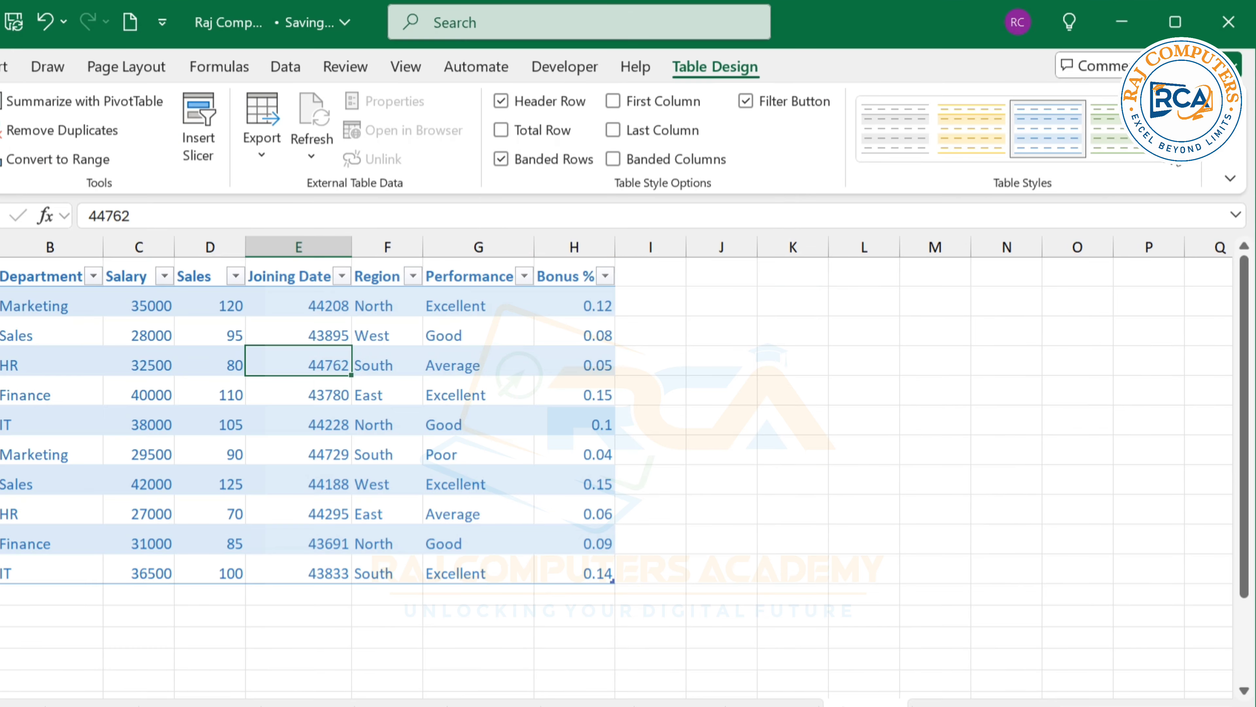
{"action": "left_click", "coordinate": [1185, 150]}
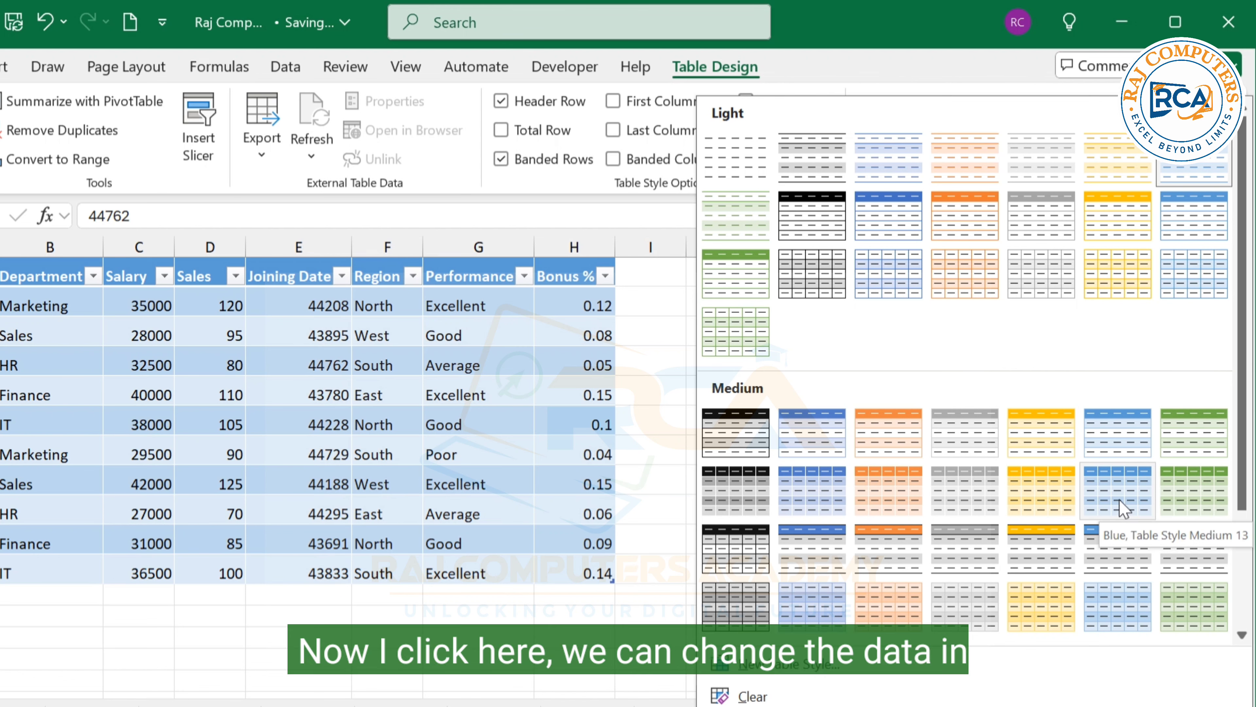
{"action": "left_click", "coordinate": [1021, 496]}
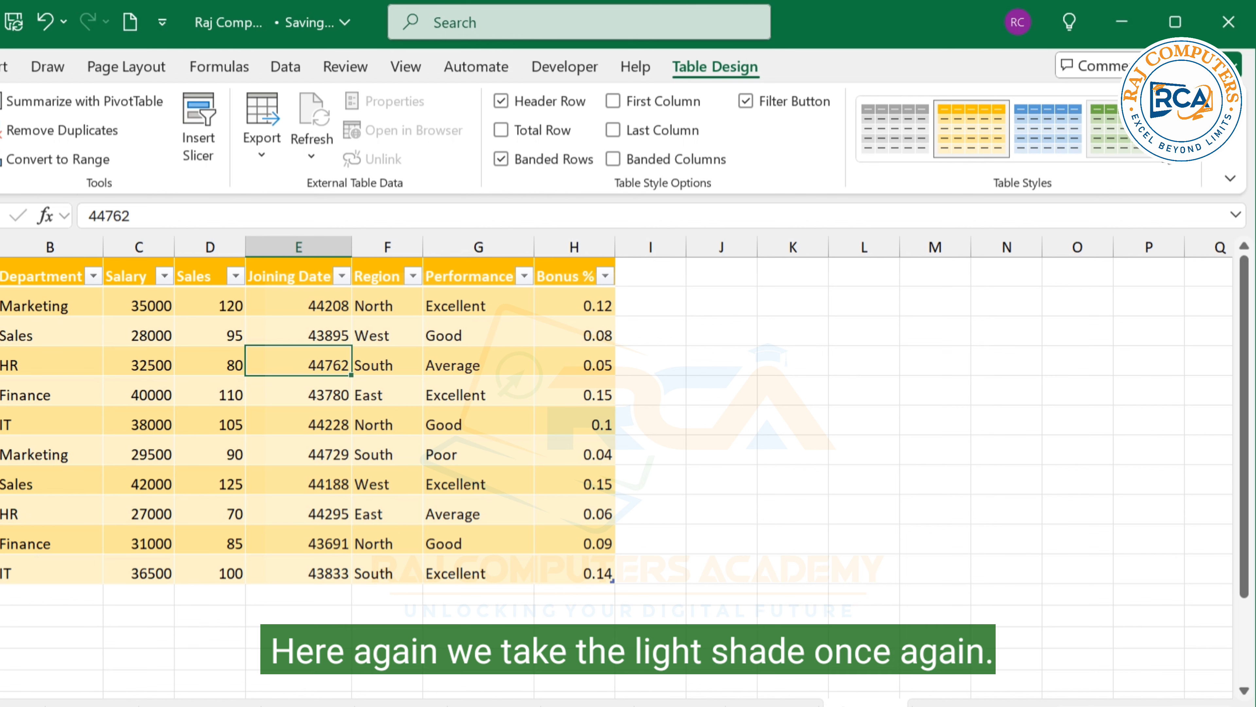
Change the employee table's style to the Medium one with a dark blue header and light blue bands.
{"action": "left_click", "coordinate": [1229, 178]}
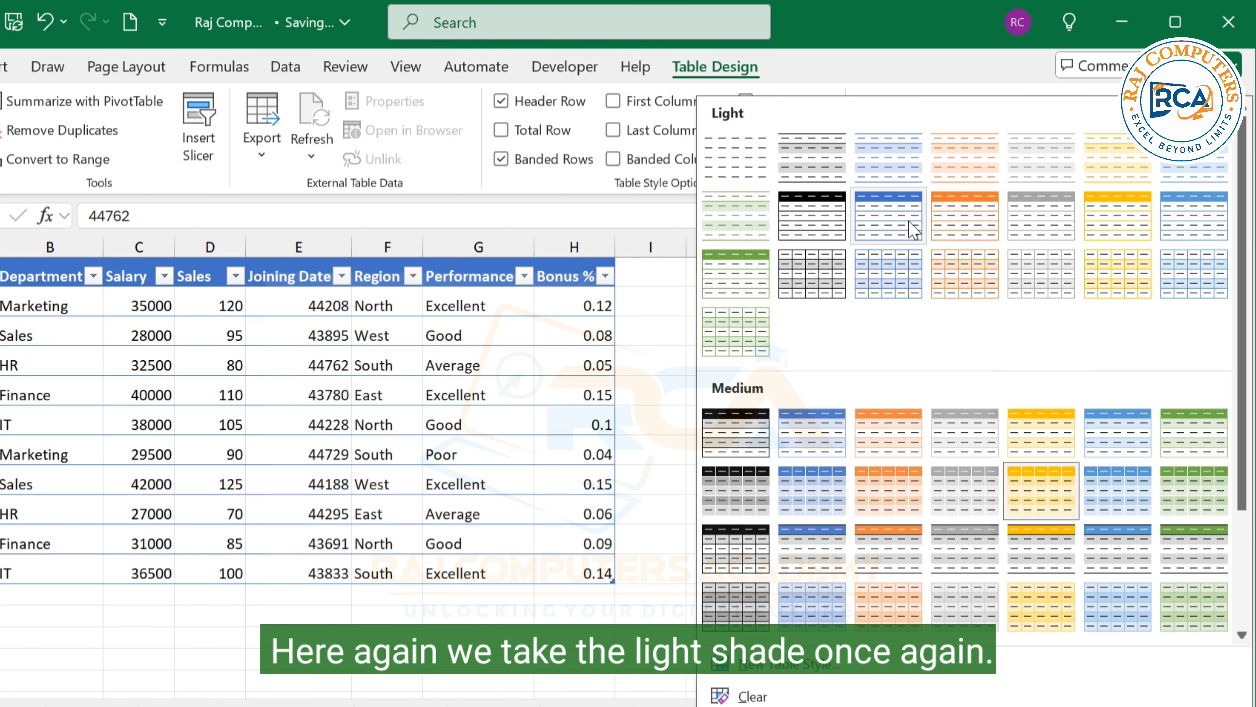
{"action": "left_click", "coordinate": [814, 438]}
{"action": "left_click", "coordinate": [769, 395]}
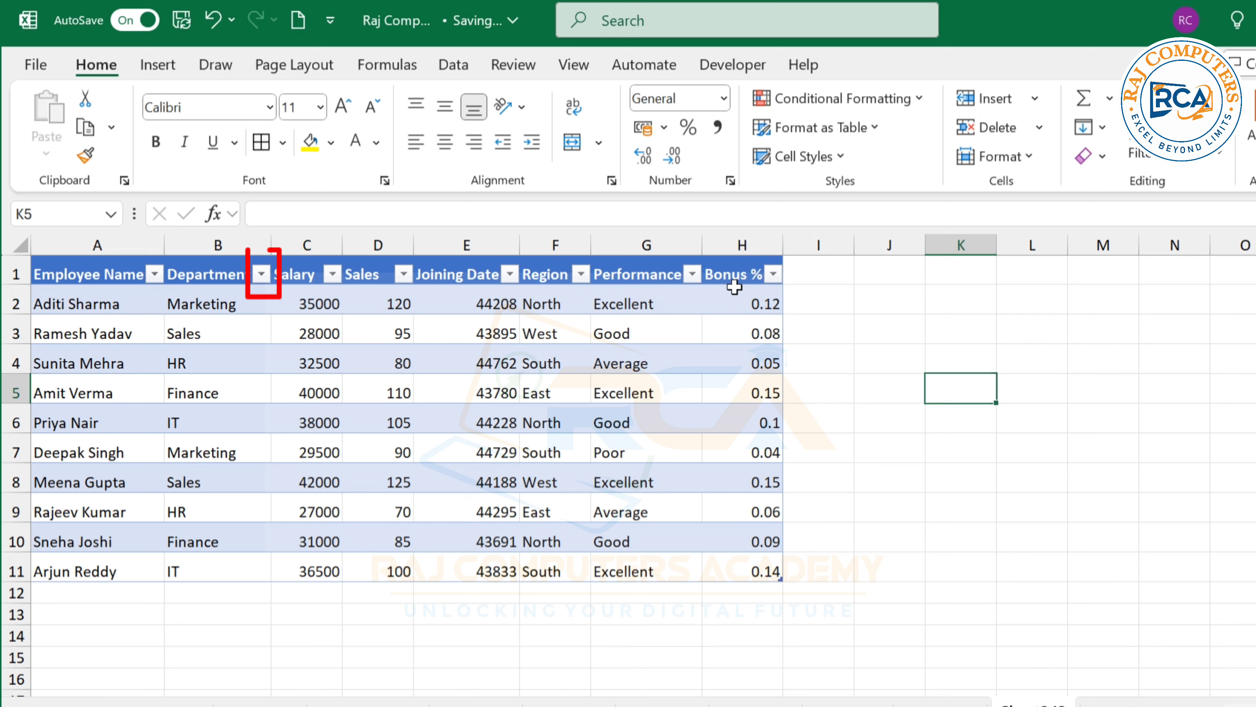
Turn the table's filter buttons off and back on.
{"action": "left_click", "coordinate": [540, 351]}
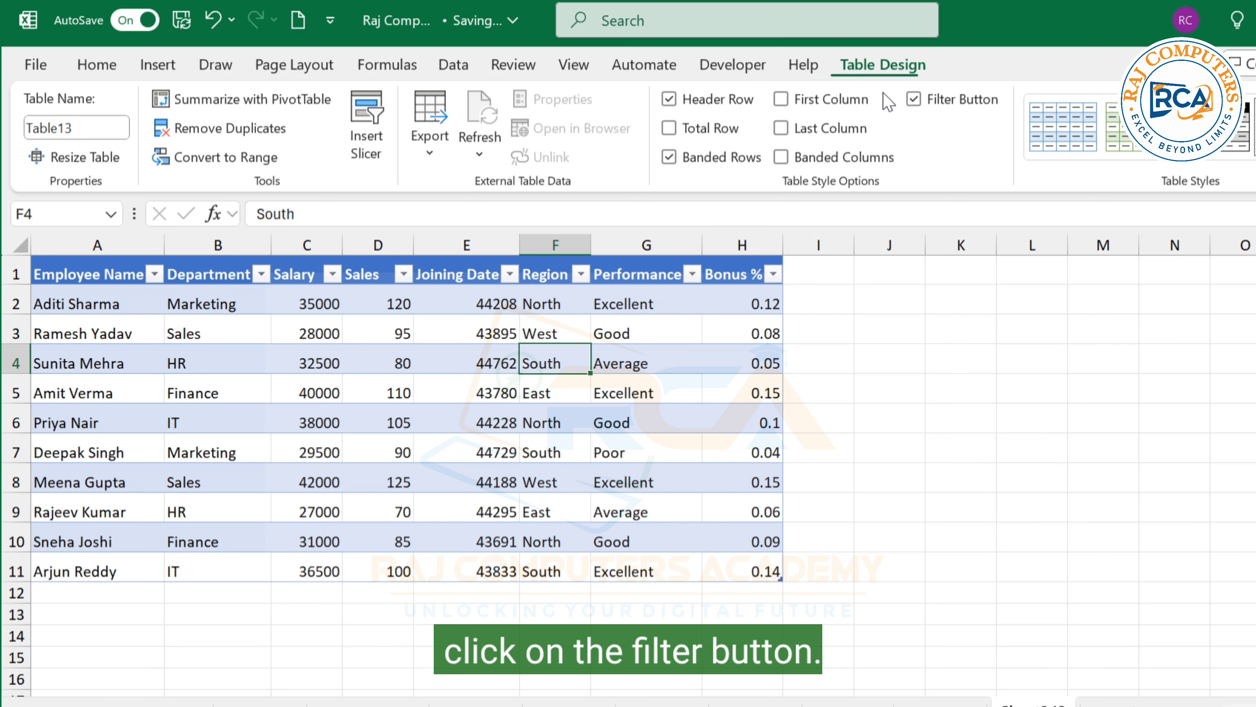
{"action": "left_click", "coordinate": [915, 102]}
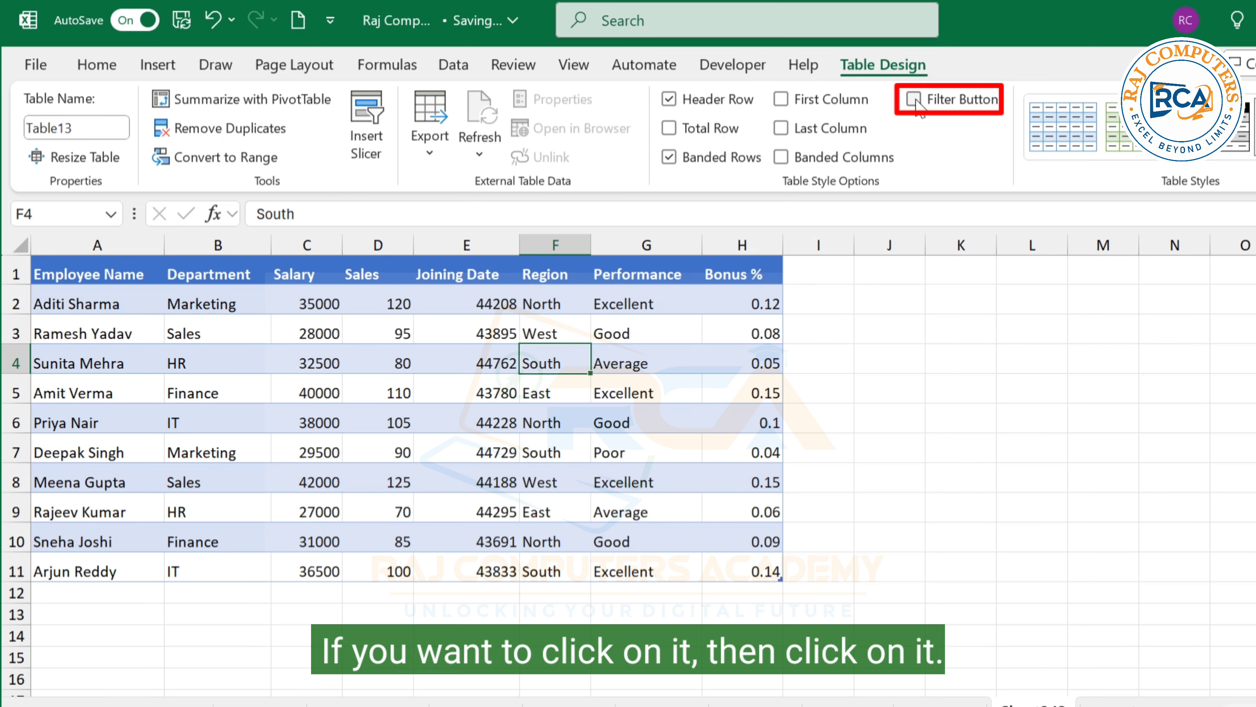
{"action": "left_click", "coordinate": [915, 102]}
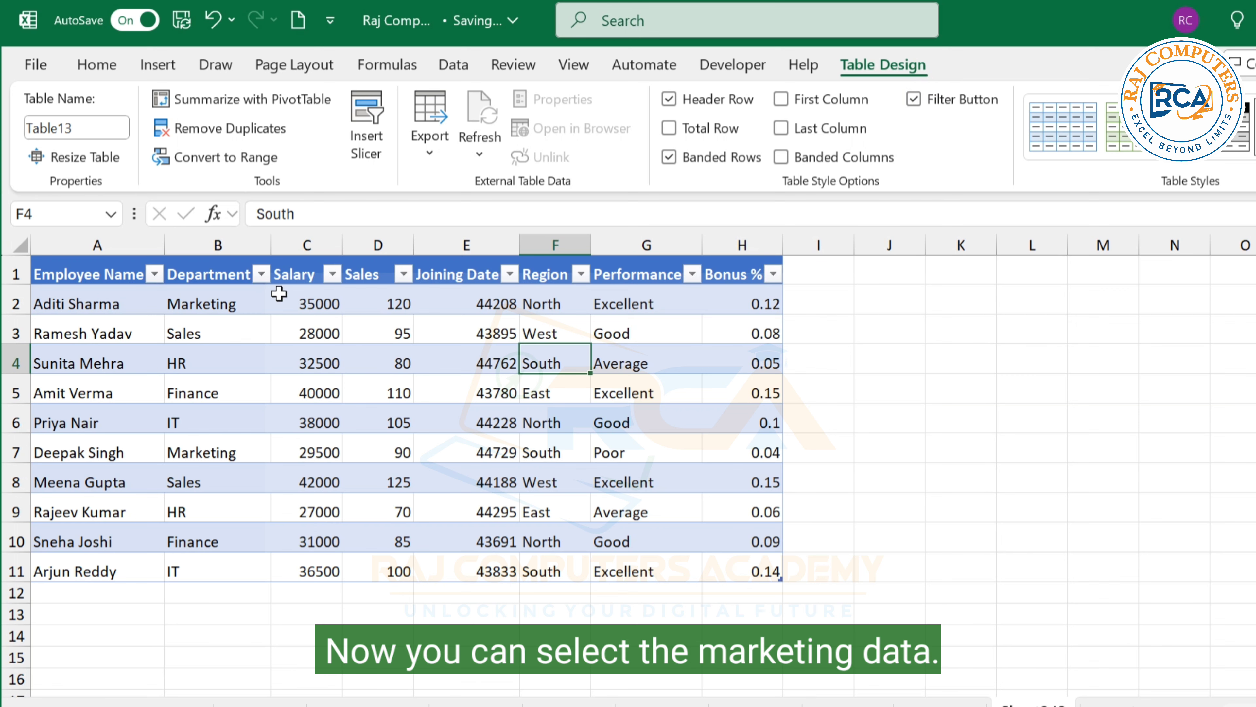
Filter the Department column to show only Marketing rows.
{"action": "left_click", "coordinate": [261, 273]}
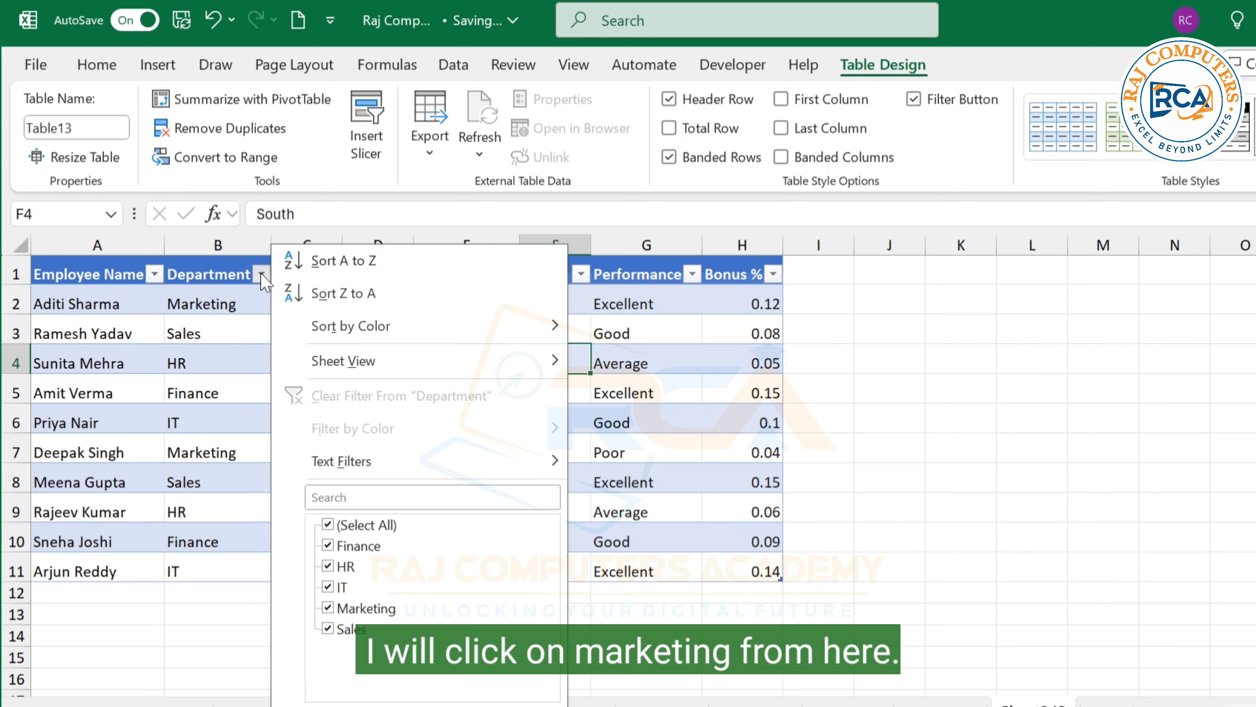
{"action": "left_click", "coordinate": [328, 525]}
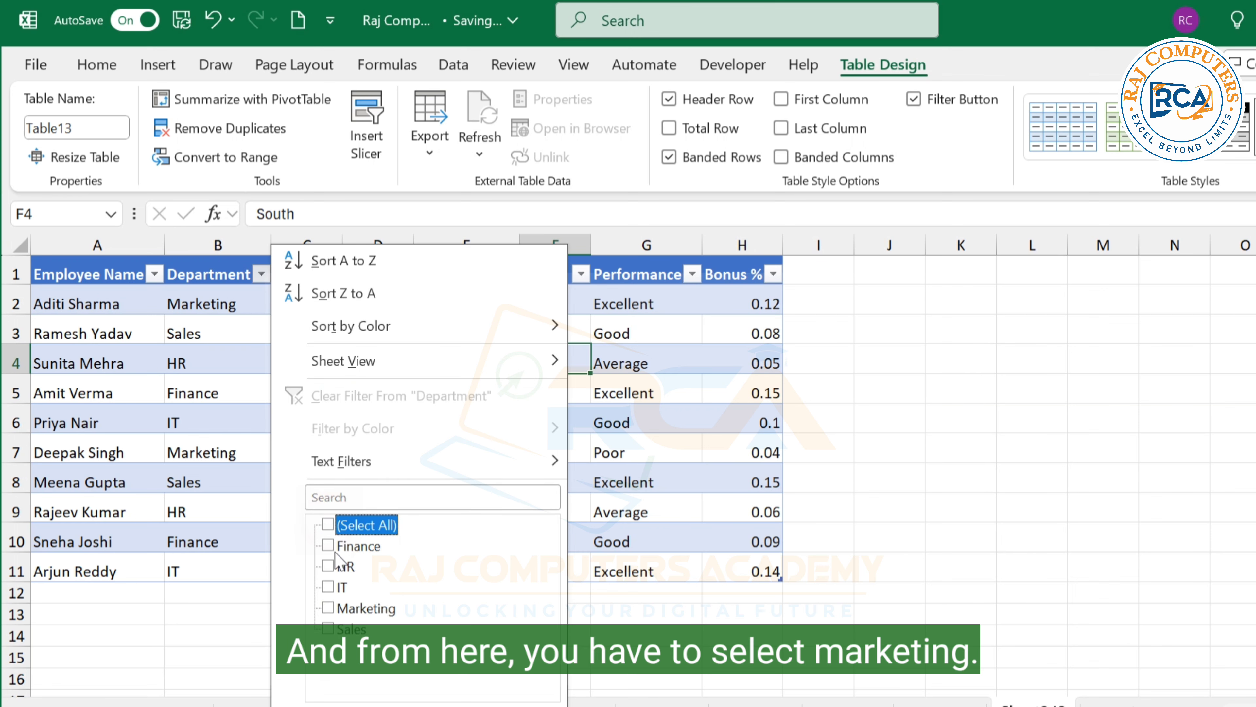
{"action": "left_click", "coordinate": [349, 607]}
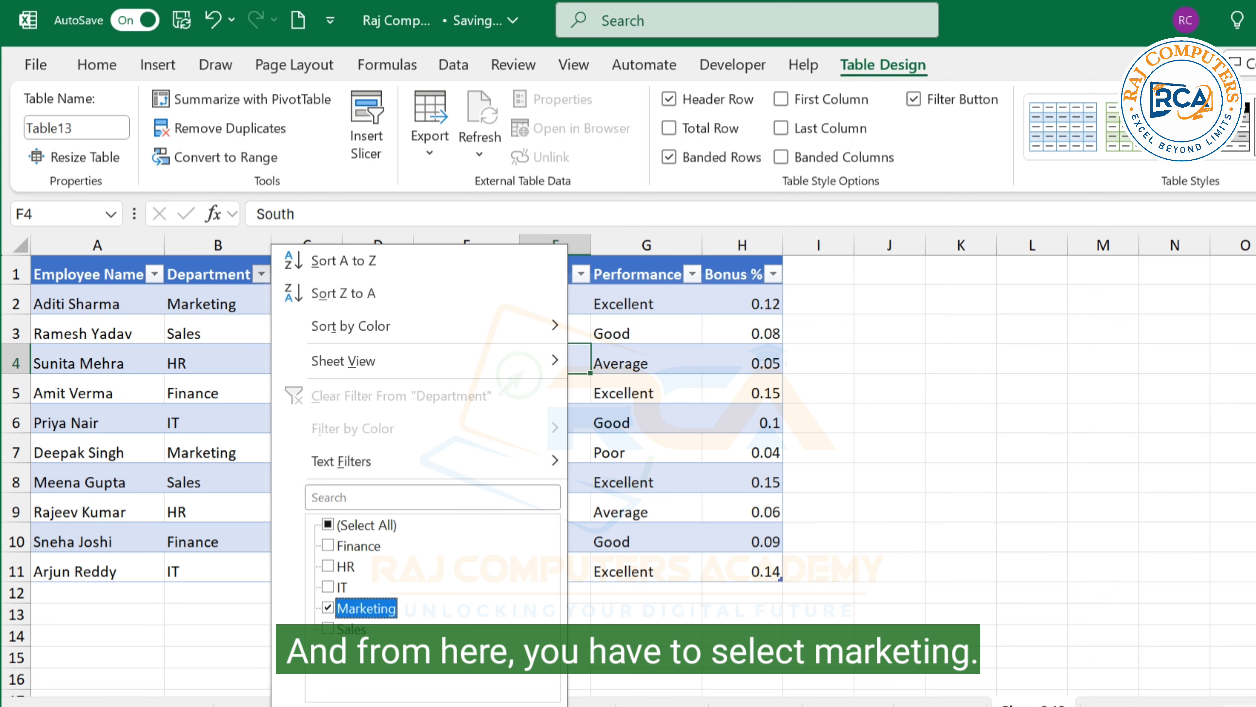
{"action": "key", "text": "Return"}
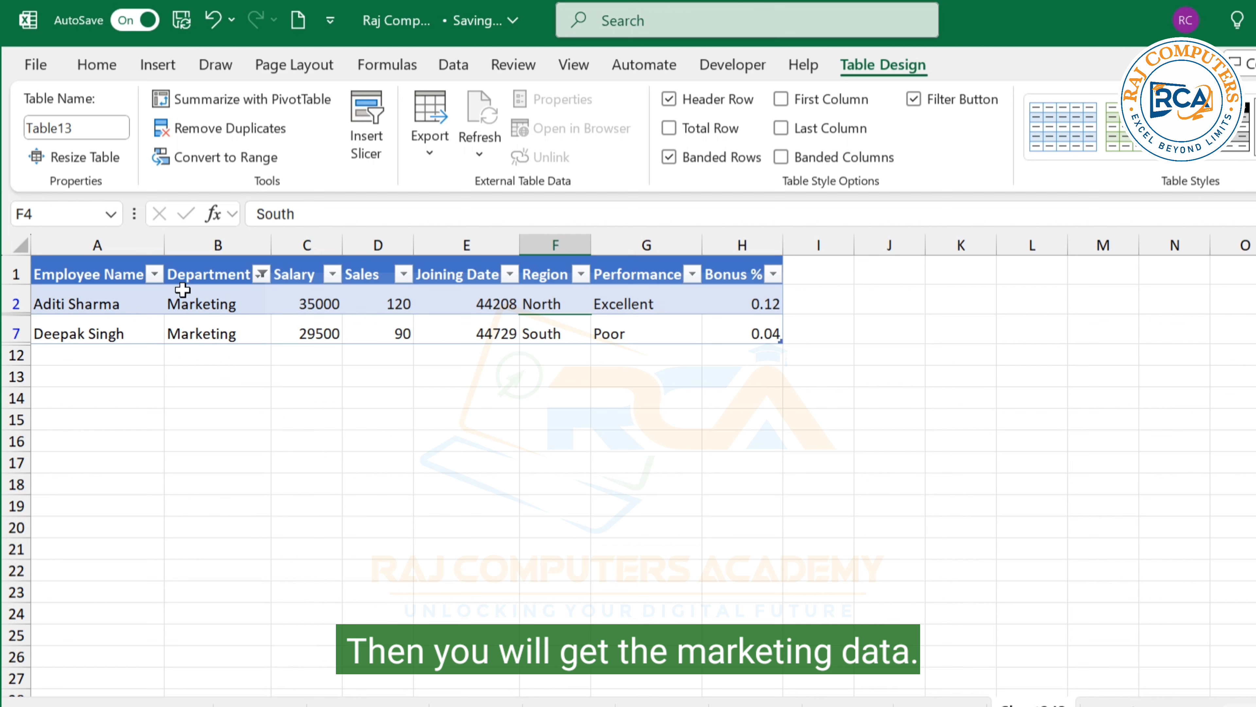
Show all departments again by selecting every value in the Department filter.
{"action": "left_click", "coordinate": [261, 275]}
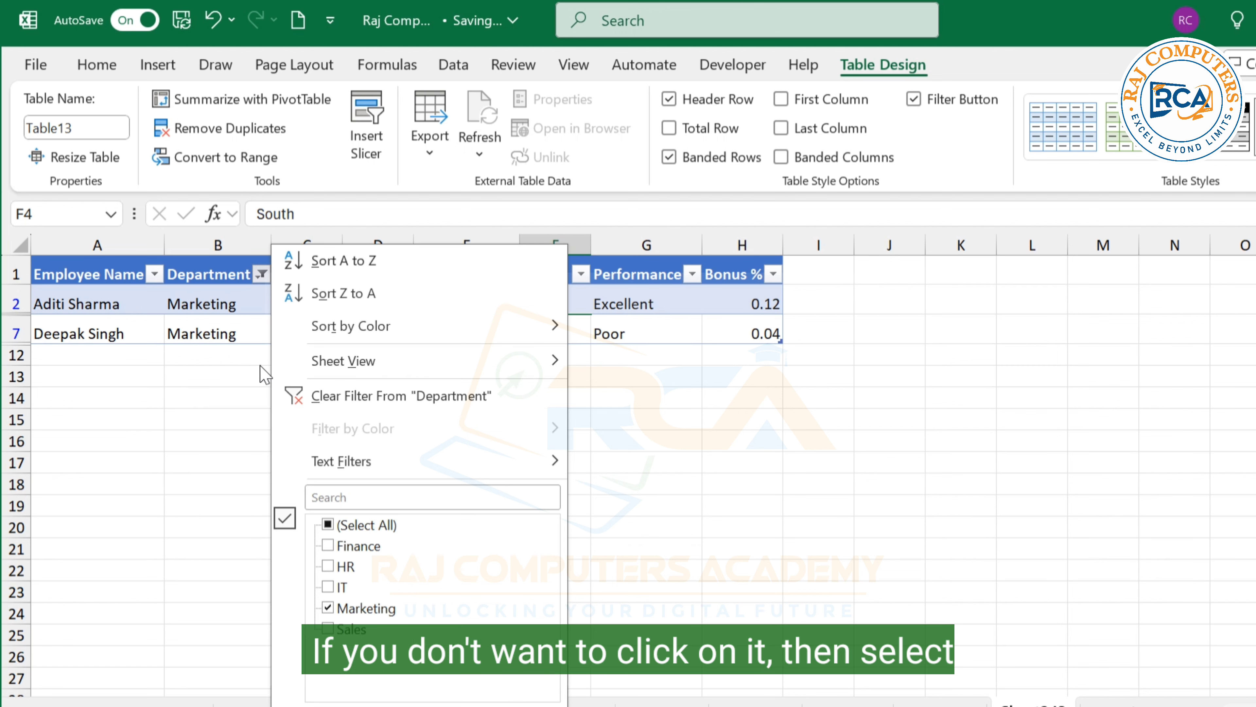
{"action": "left_click", "coordinate": [341, 523]}
{"action": "key", "text": "Return"}
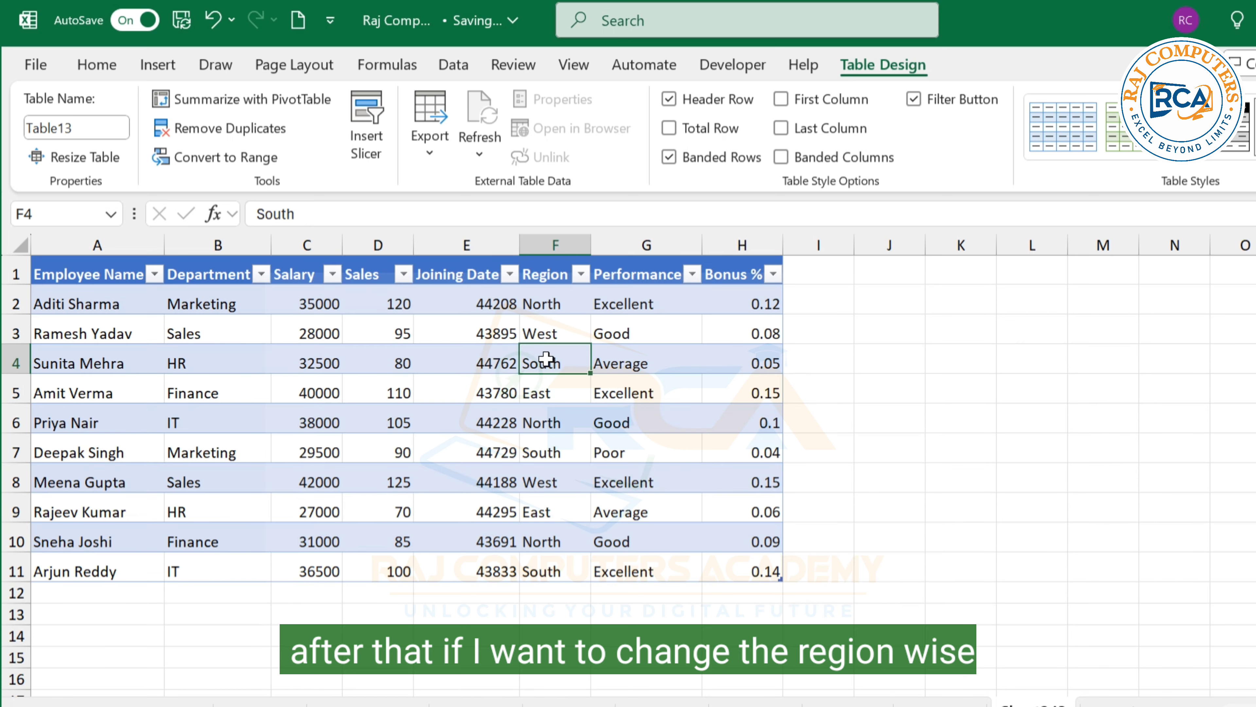
Filter the Region column to show only North rows.
{"action": "left_click", "coordinate": [581, 274]}
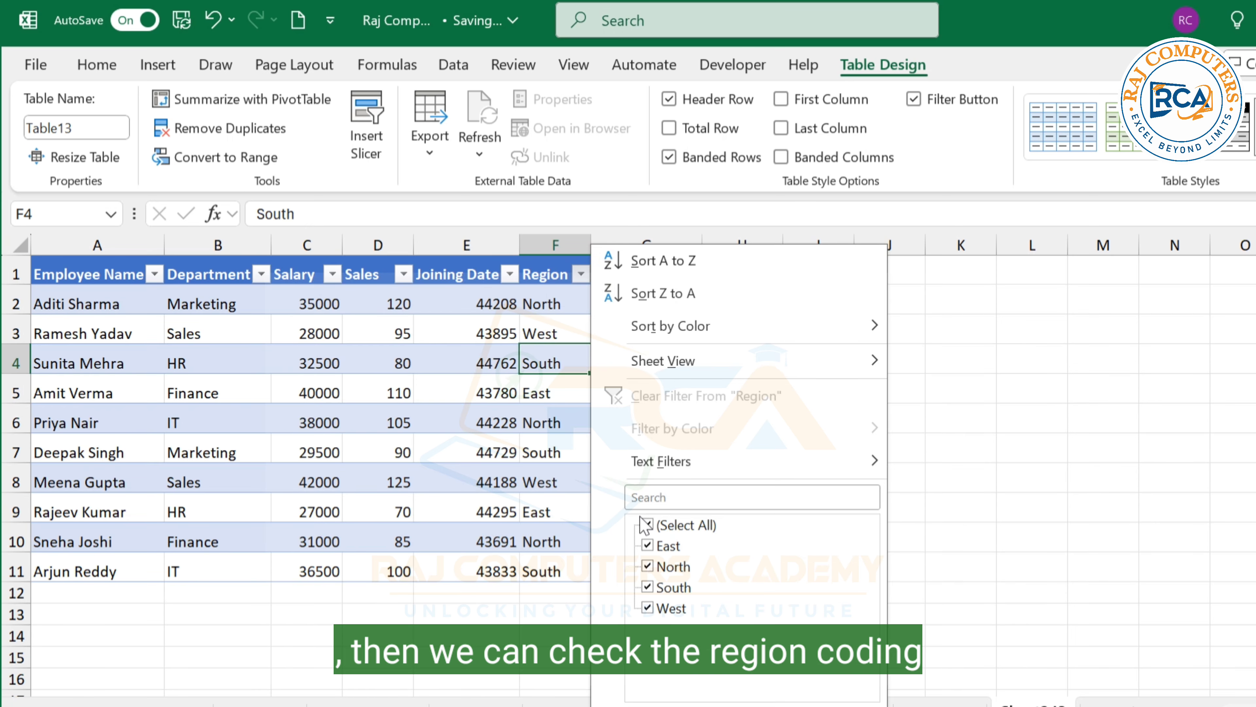
{"action": "left_click", "coordinate": [647, 525]}
{"action": "left_click", "coordinate": [648, 565]}
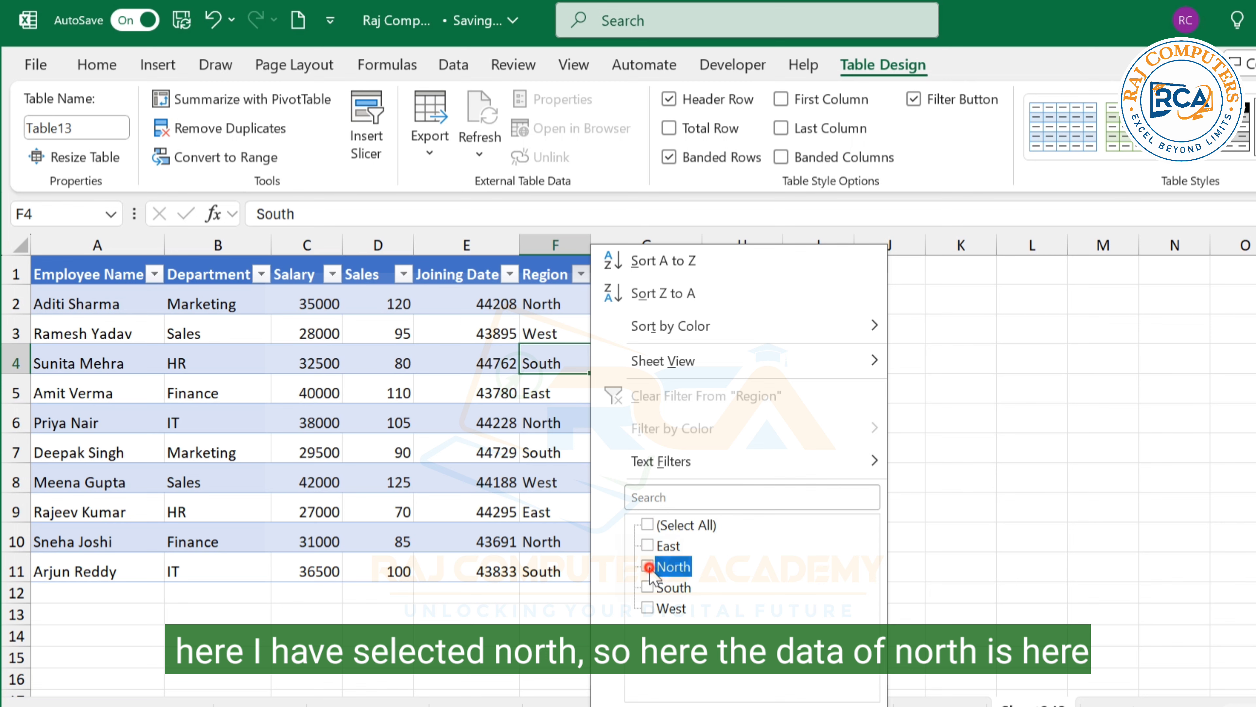
{"action": "key", "text": "Return"}
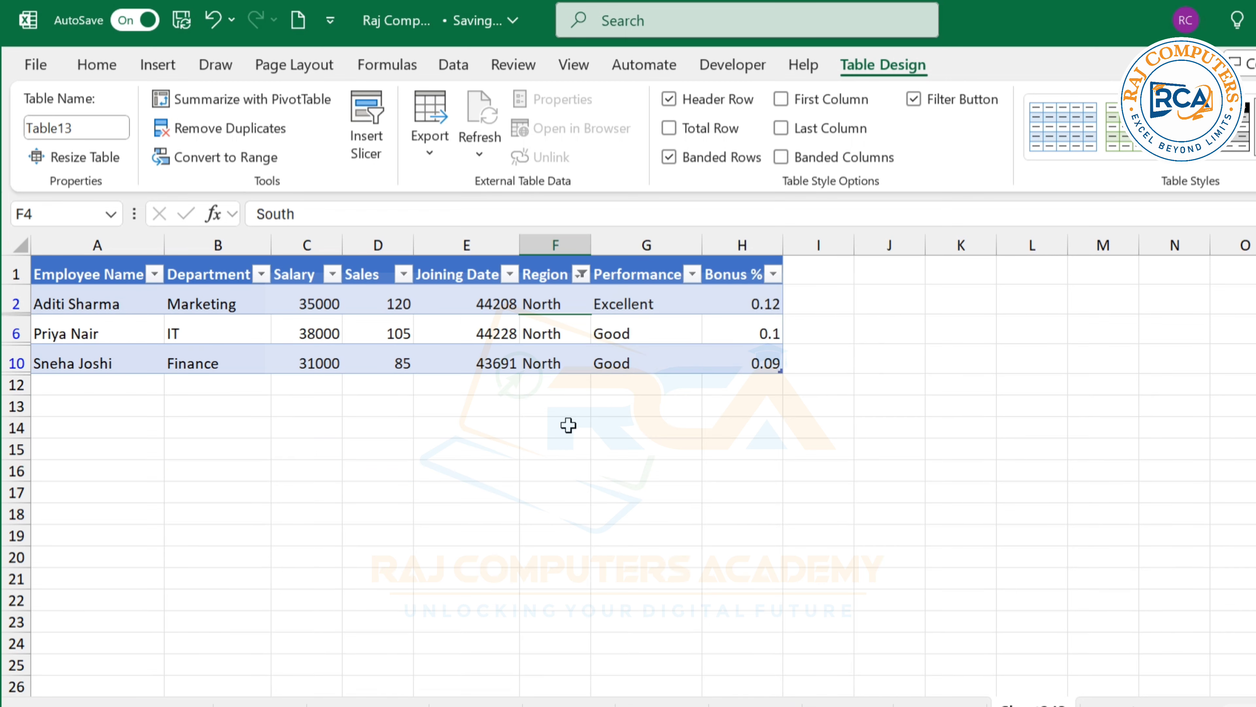
Show all regions again by selecting every value in the Region filter.
{"action": "left_click", "coordinate": [581, 274]}
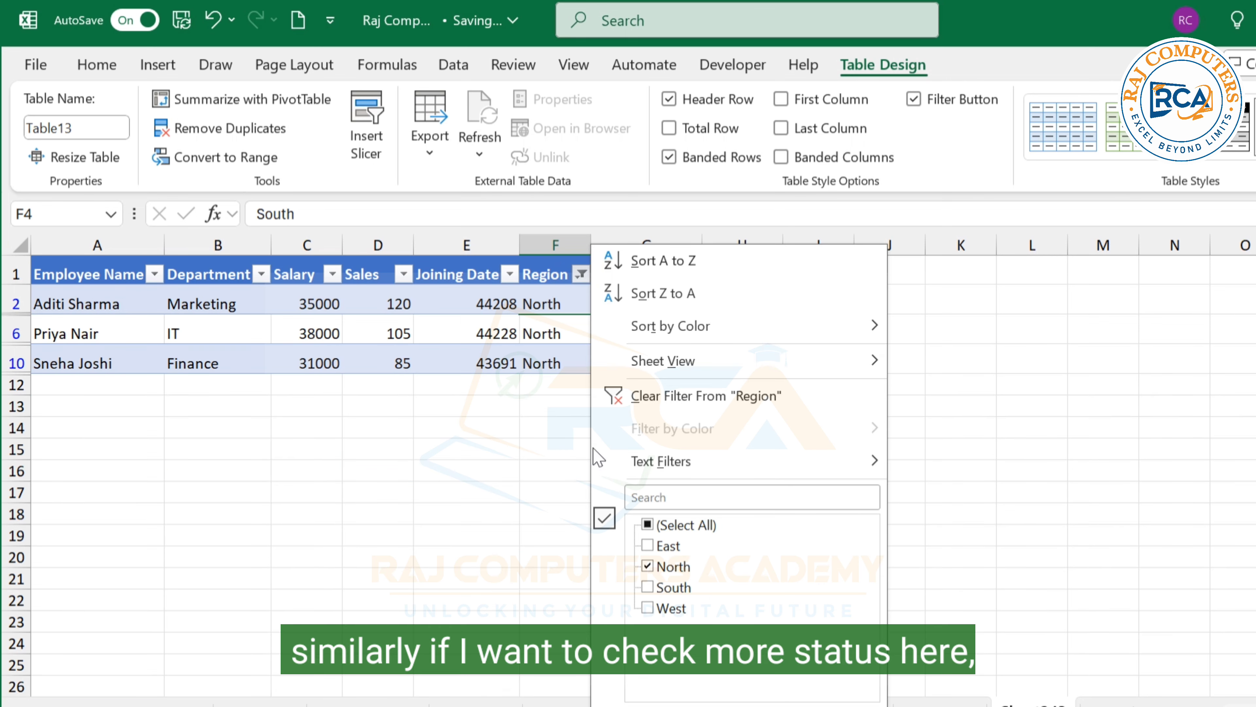
{"action": "left_click", "coordinate": [645, 525]}
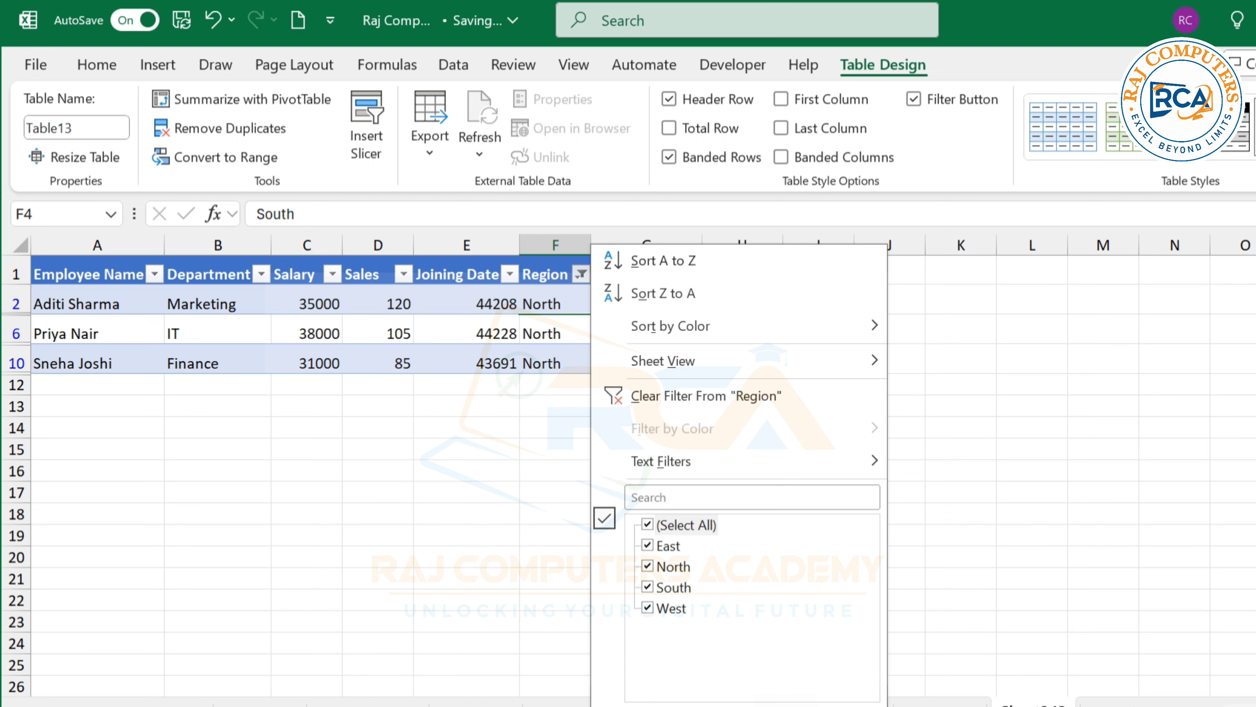
{"action": "left_click", "coordinate": [783, 682]}
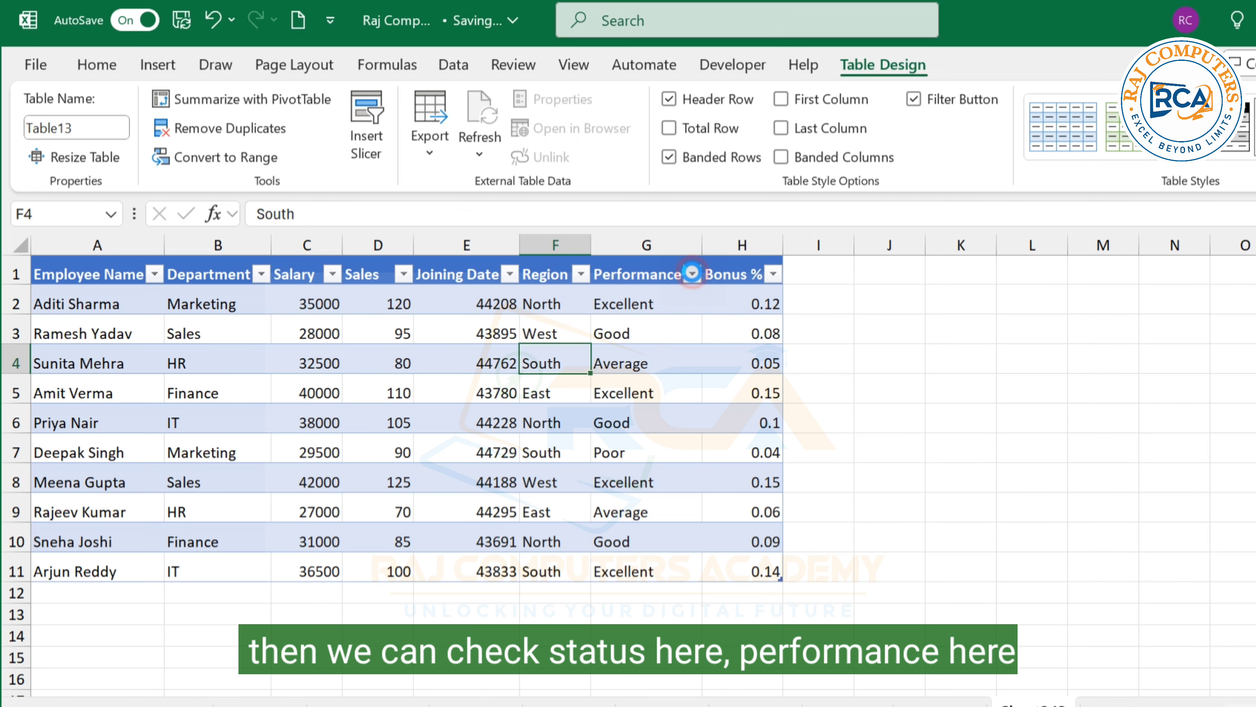
Filter the Performance column to show only Excellent rows.
{"action": "left_click", "coordinate": [693, 274]}
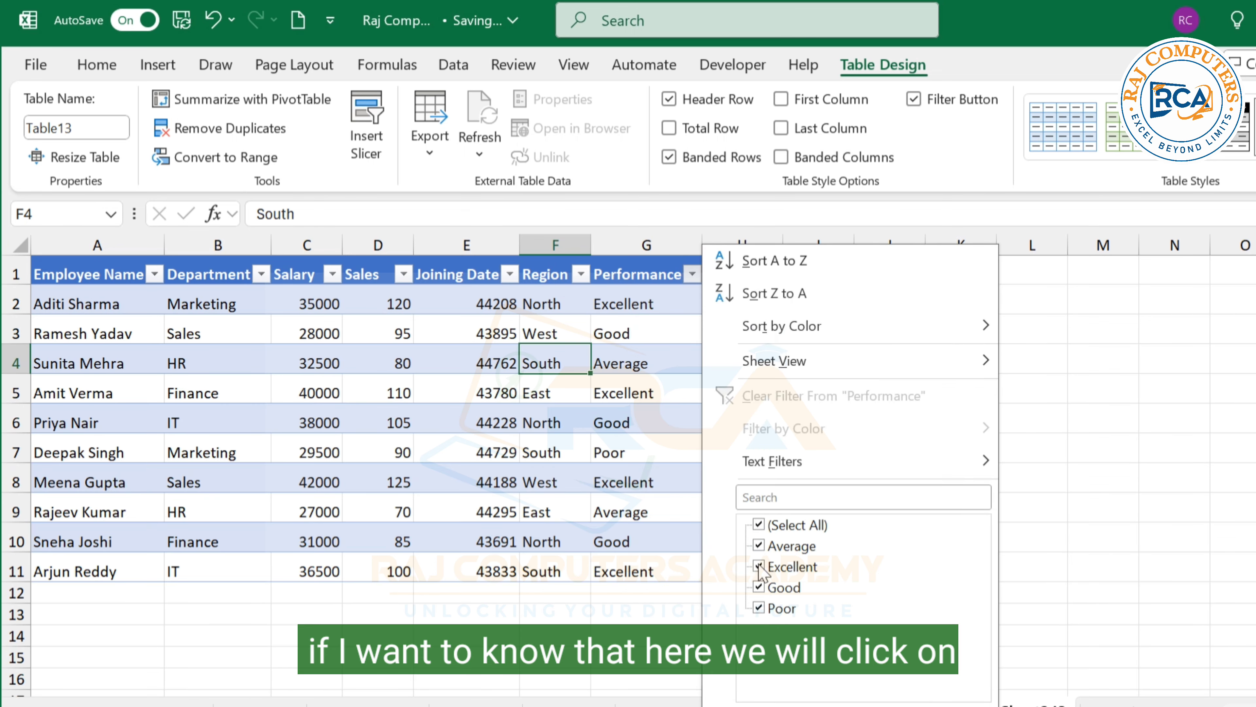
{"action": "left_click", "coordinate": [758, 524]}
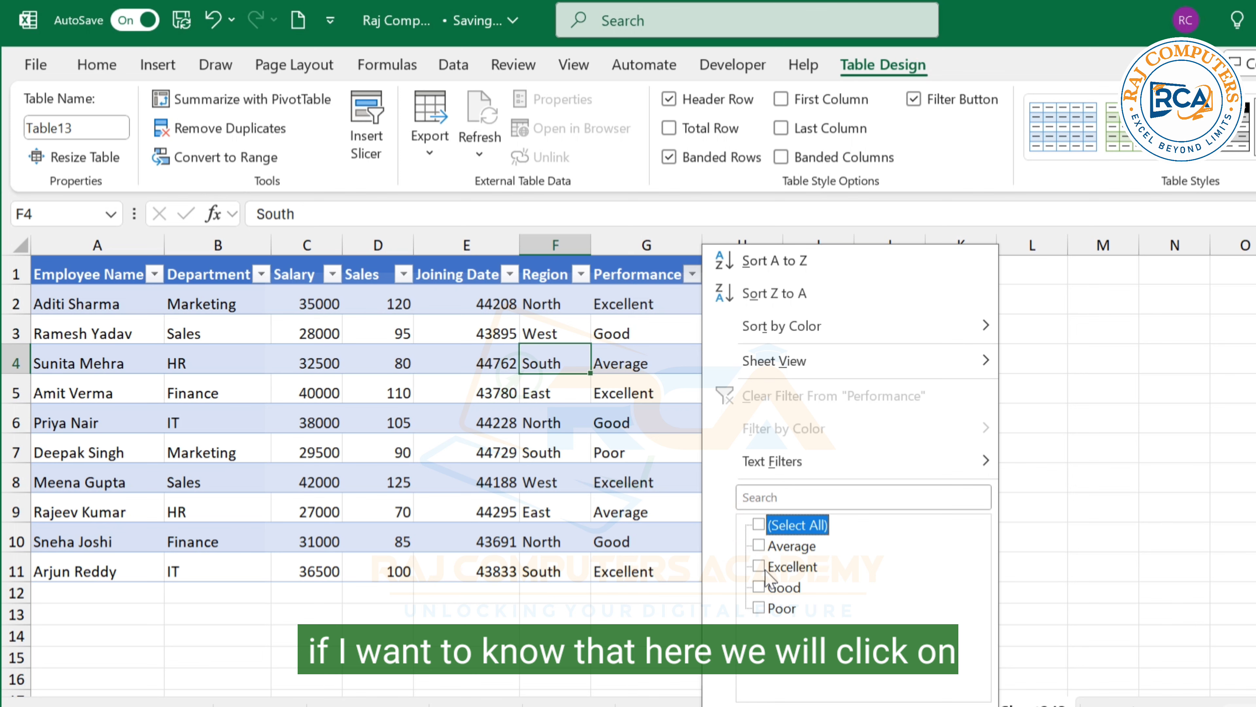
{"action": "left_click", "coordinate": [758, 567]}
{"action": "left_click", "coordinate": [868, 684]}
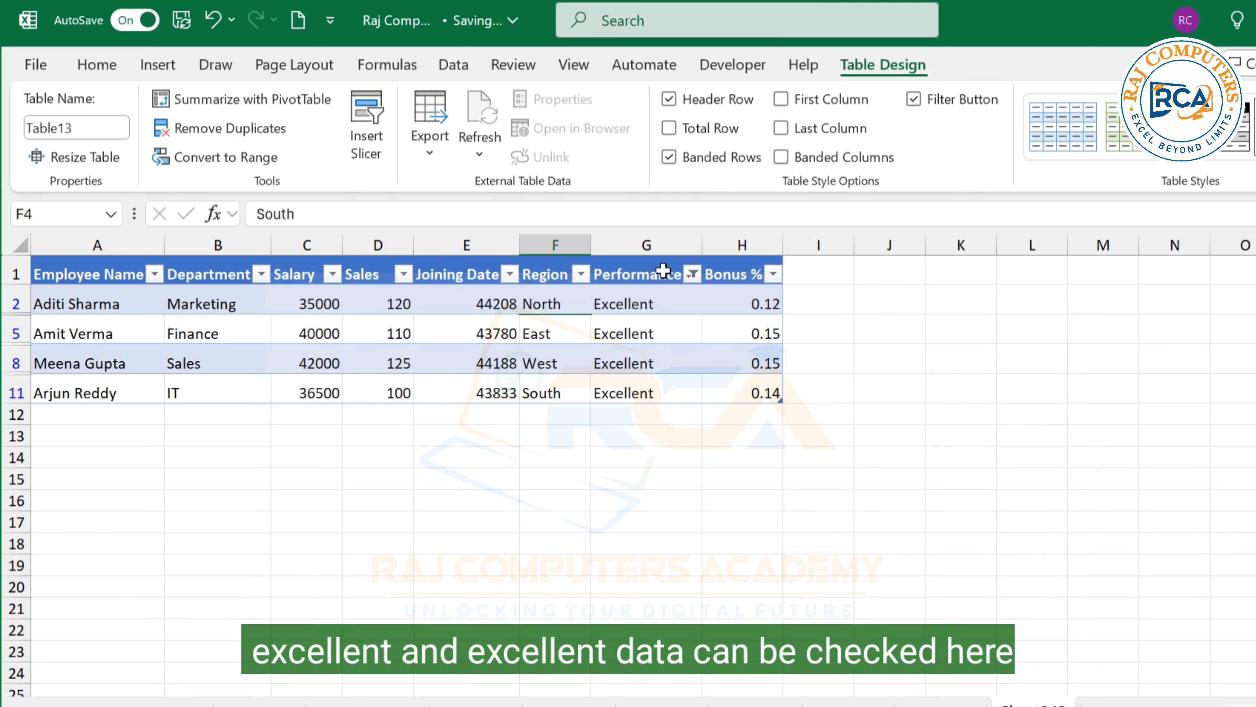
Show all performance ratings again by selecting every value in the Performance filter.
{"action": "left_click", "coordinate": [692, 274]}
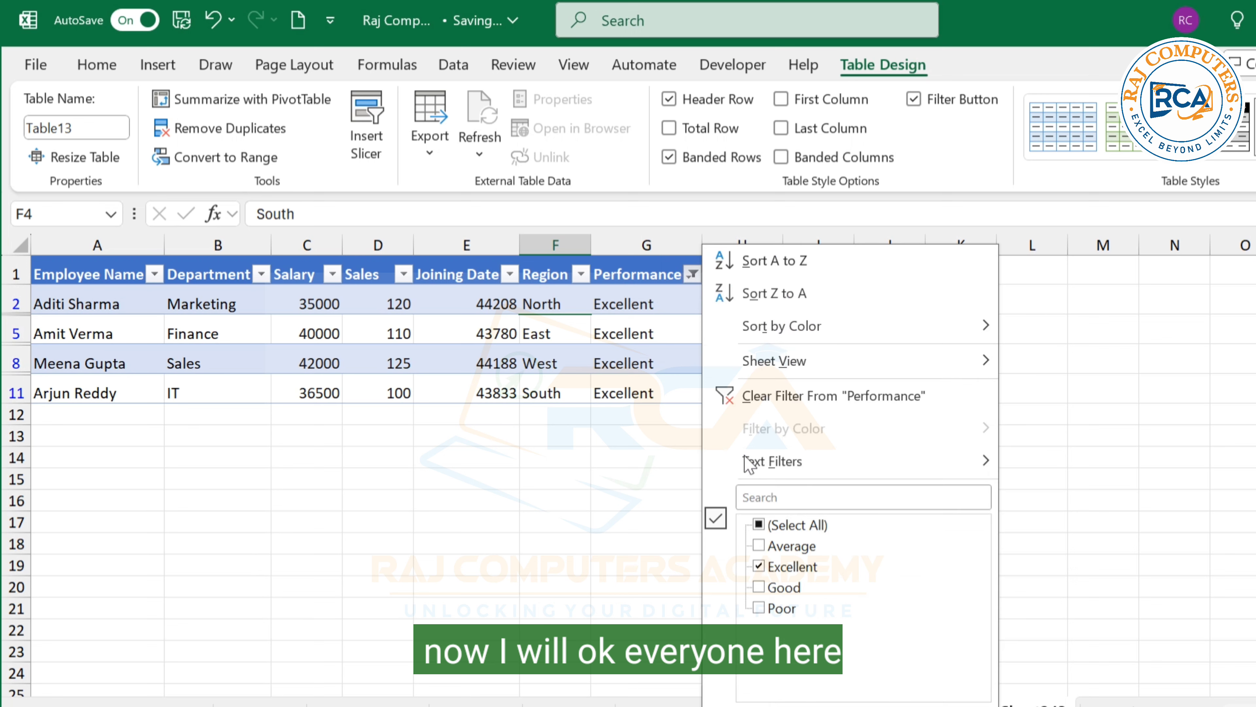
{"action": "left_click", "coordinate": [758, 524]}
{"action": "left_click", "coordinate": [881, 683]}
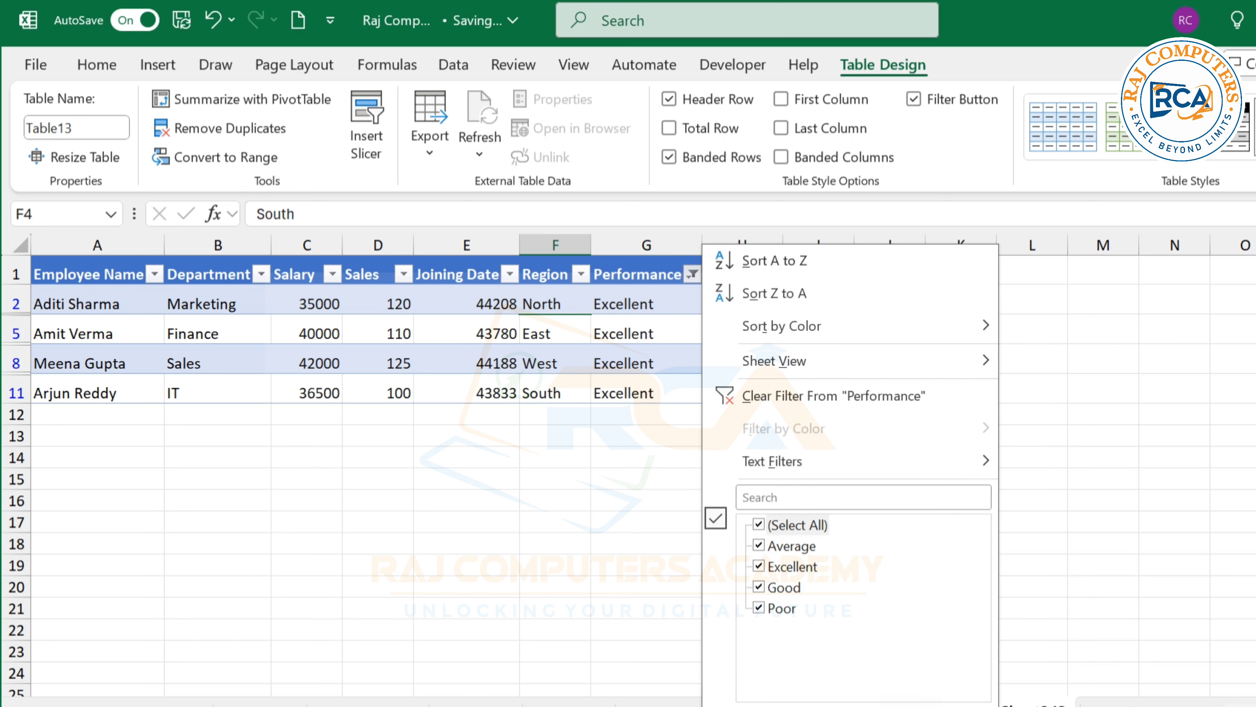
{"action": "left_click", "coordinate": [683, 584]}
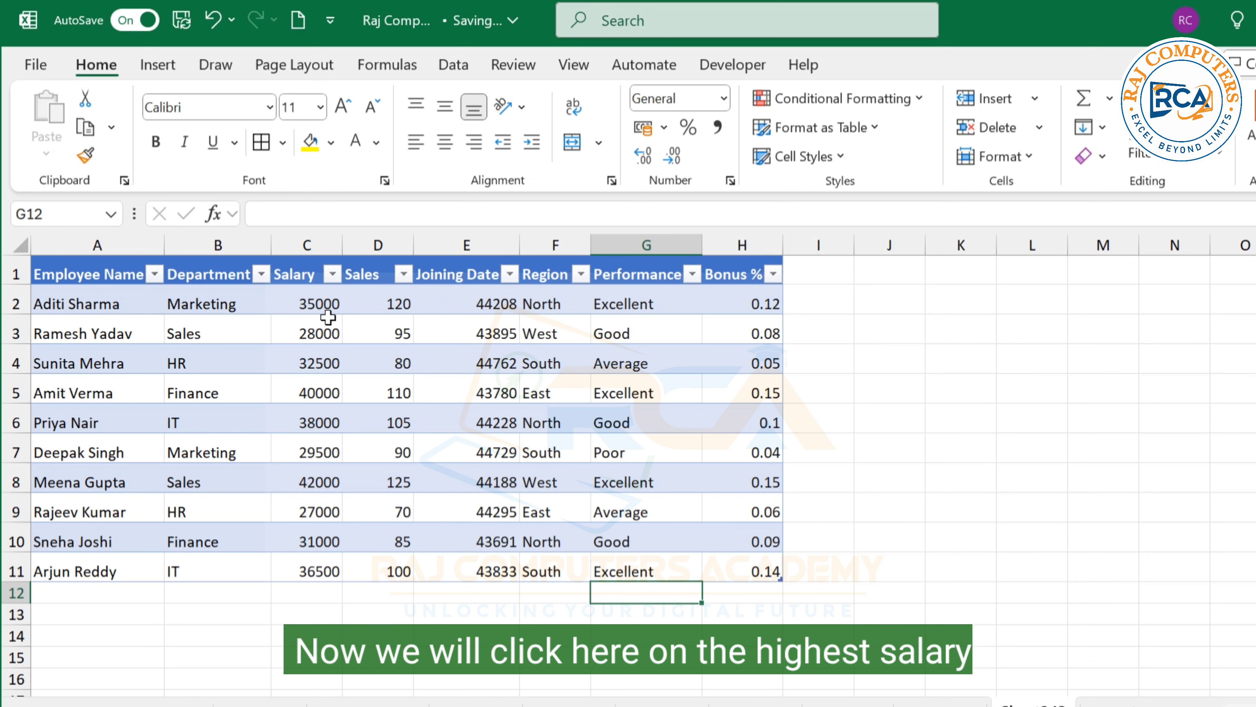
Sort the table by Salary from largest to smallest, and re-sort it from smallest to largest.
{"action": "left_click", "coordinate": [333, 275]}
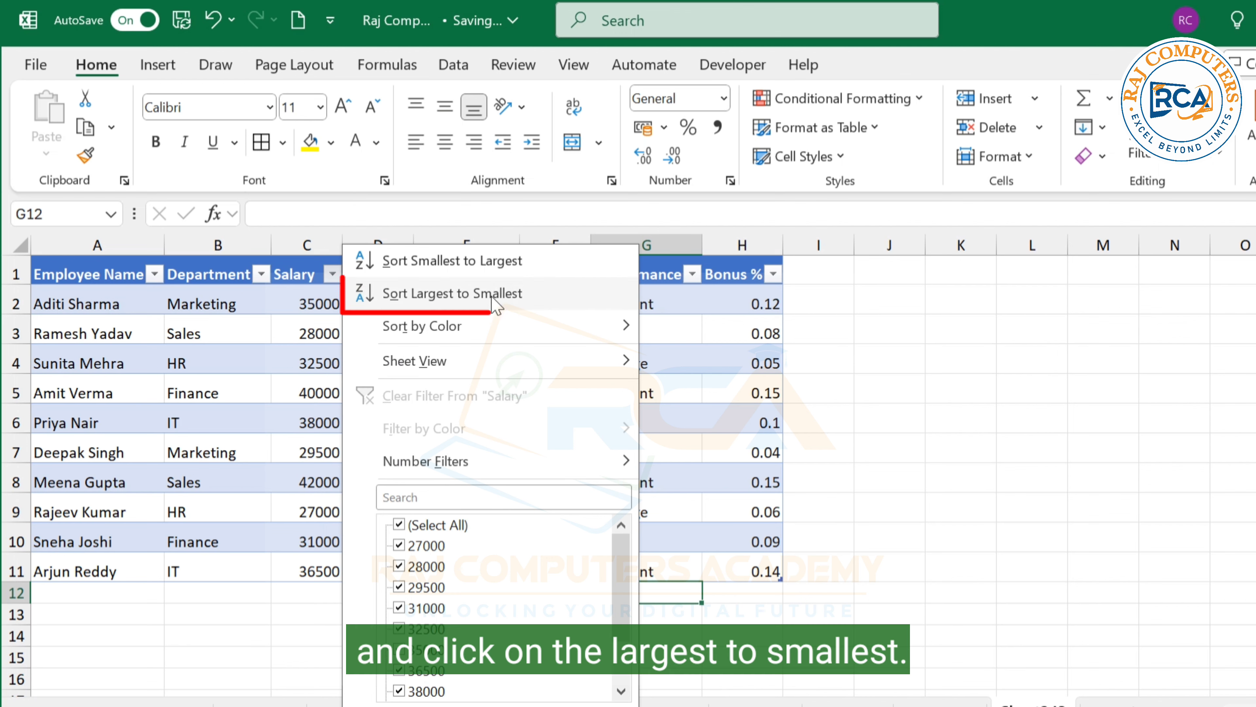
{"action": "left_click", "coordinate": [451, 295]}
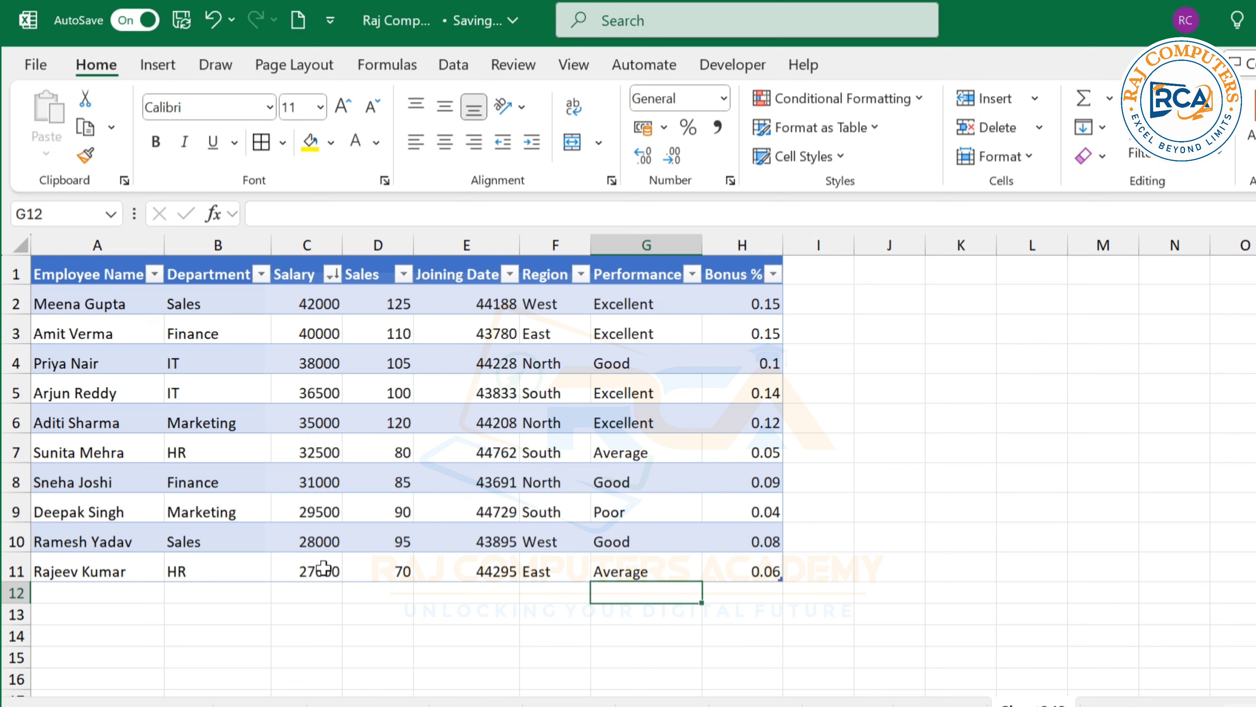
{"action": "left_click", "coordinate": [330, 274]}
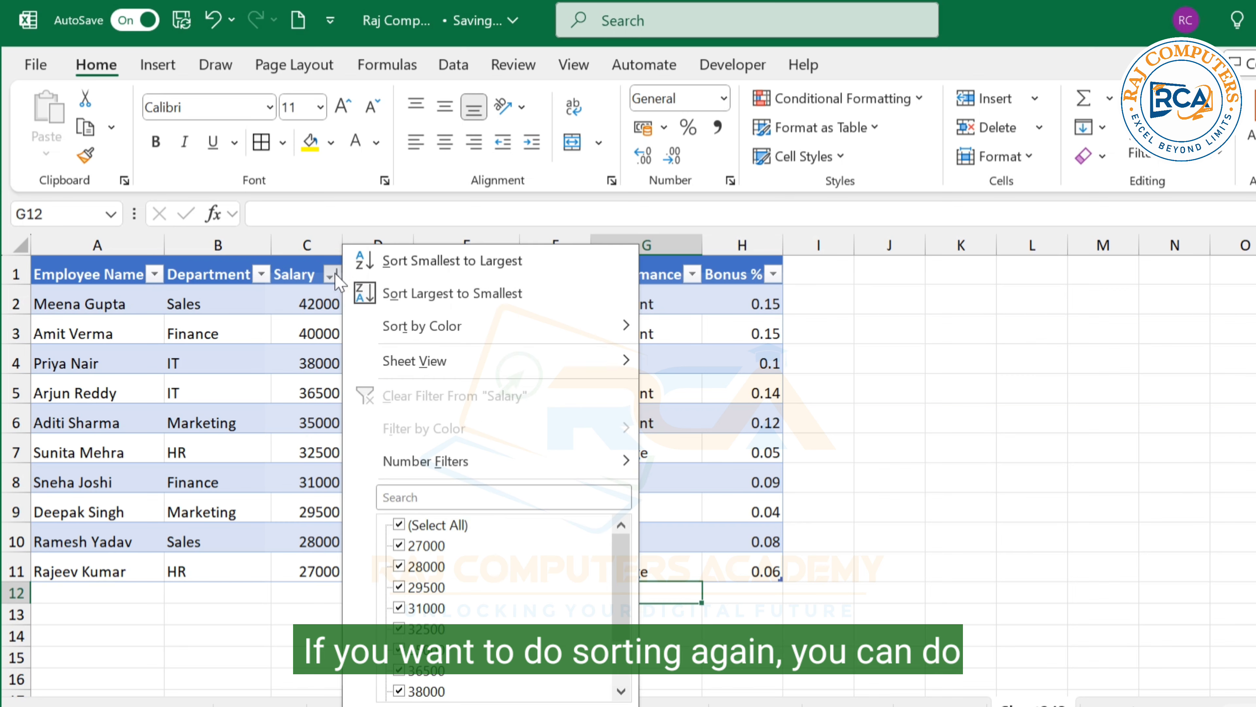
{"action": "left_click", "coordinate": [450, 262]}
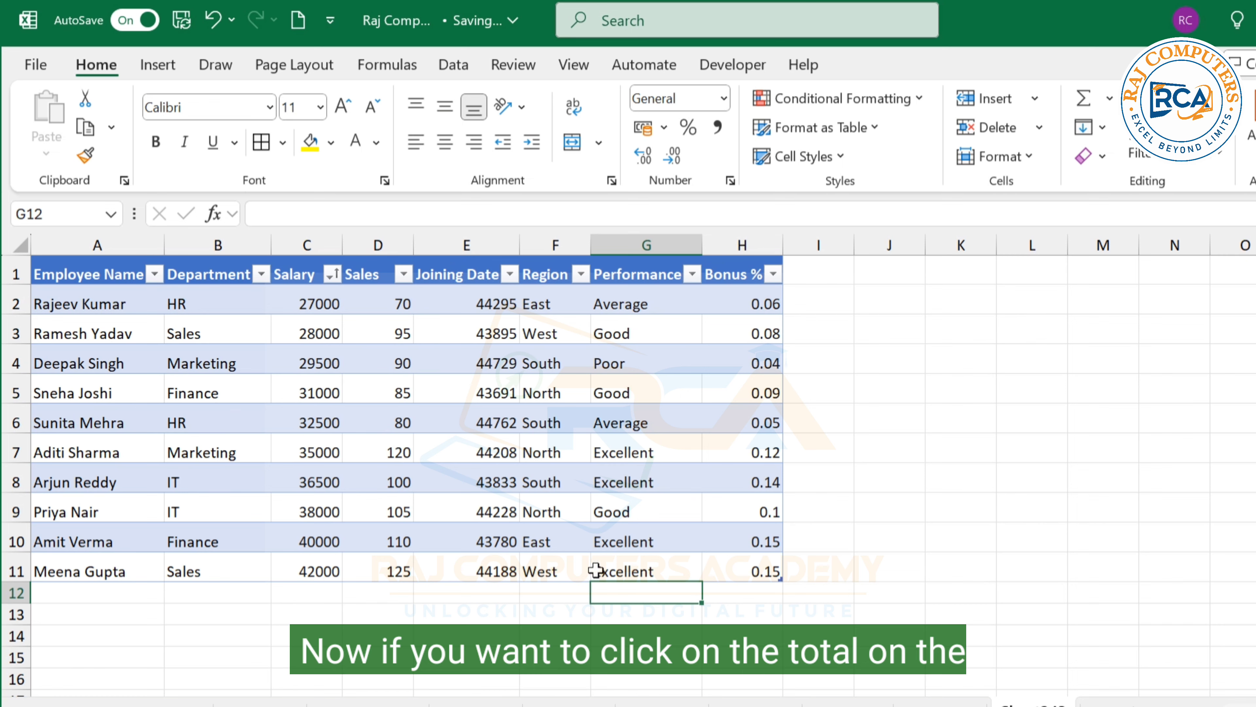
Add a total row to the employee table.
{"action": "left_click", "coordinate": [406, 448]}
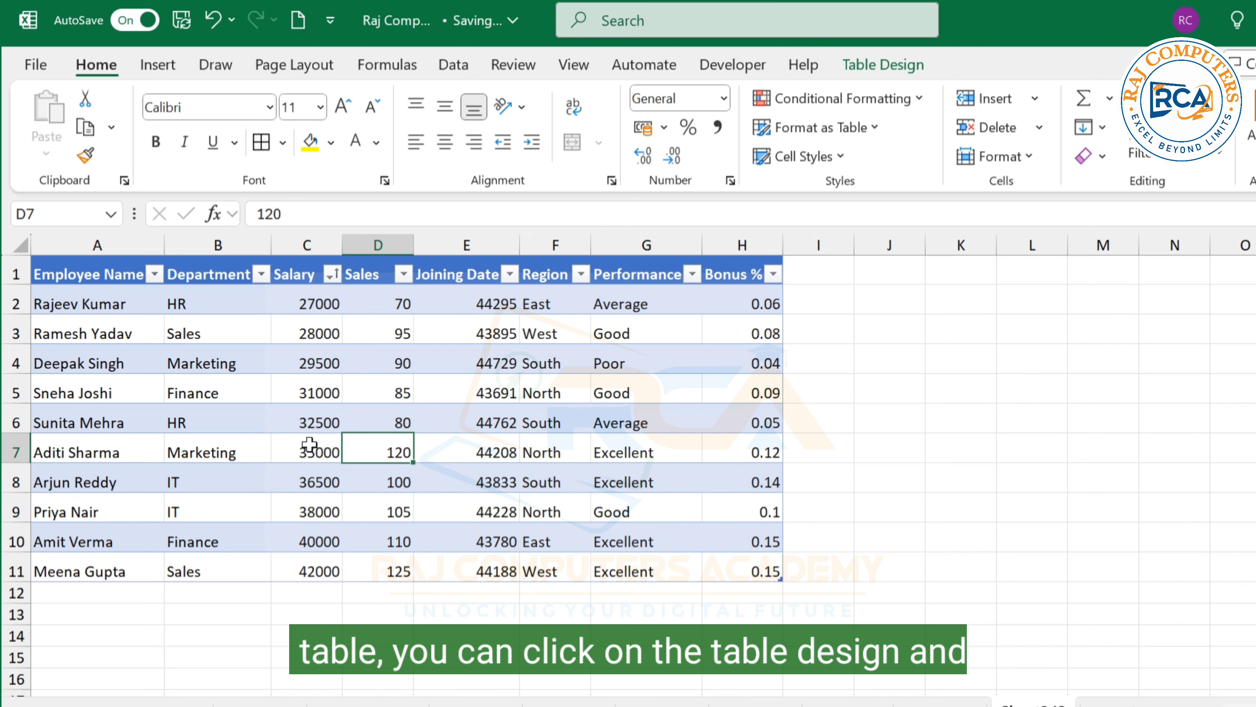
{"action": "left_click", "coordinate": [864, 67]}
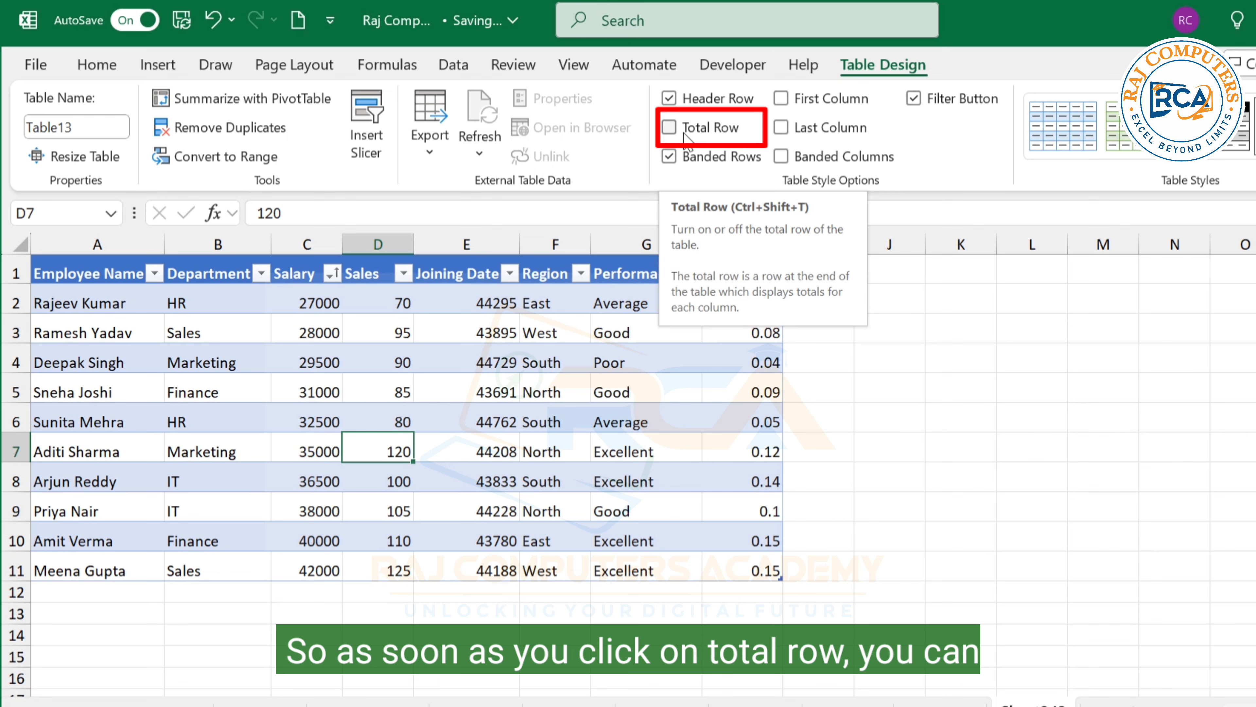
{"action": "left_click", "coordinate": [670, 129]}
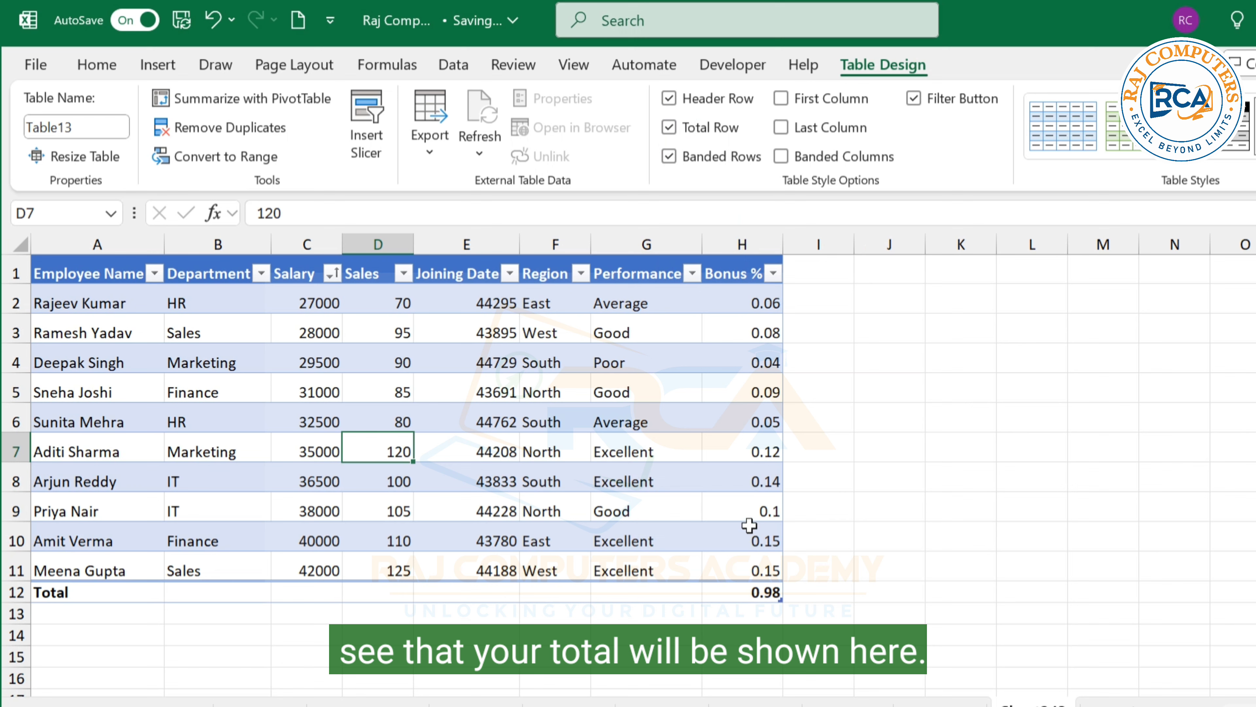
Set the Bonus % total to Average and fill that formula across the total row back to the Department column.
{"action": "left_click", "coordinate": [765, 592]}
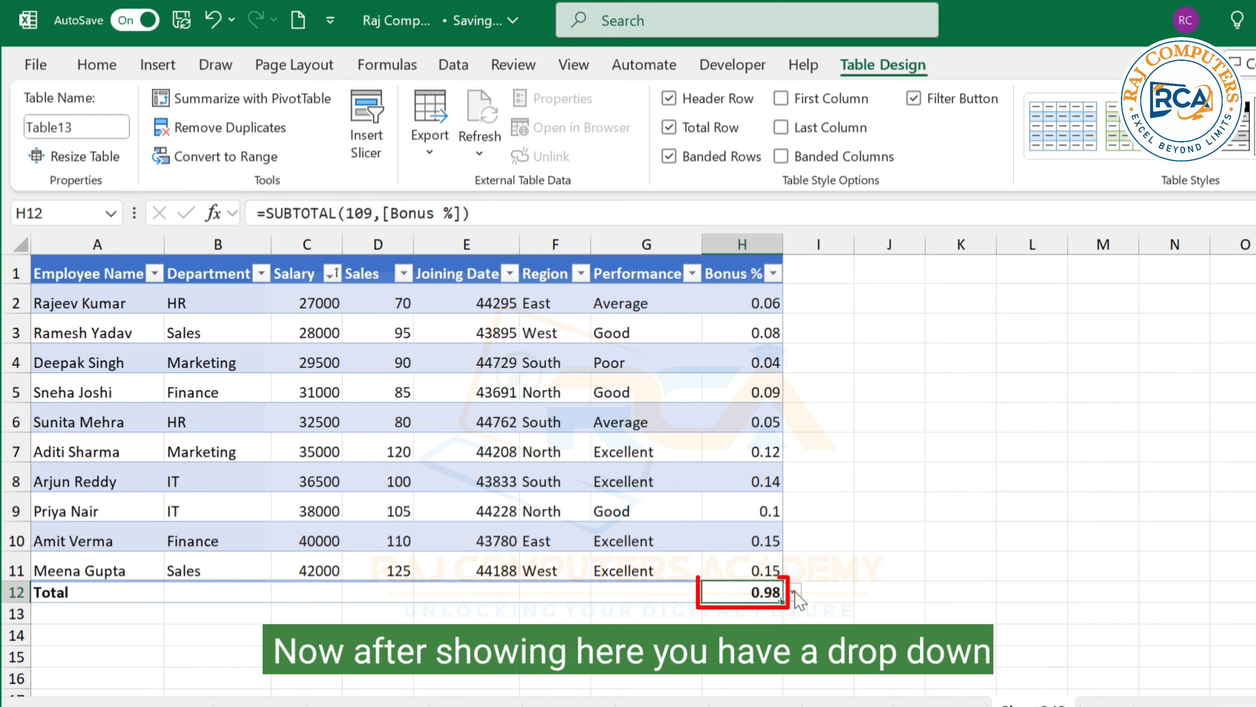
{"action": "left_click", "coordinate": [793, 593]}
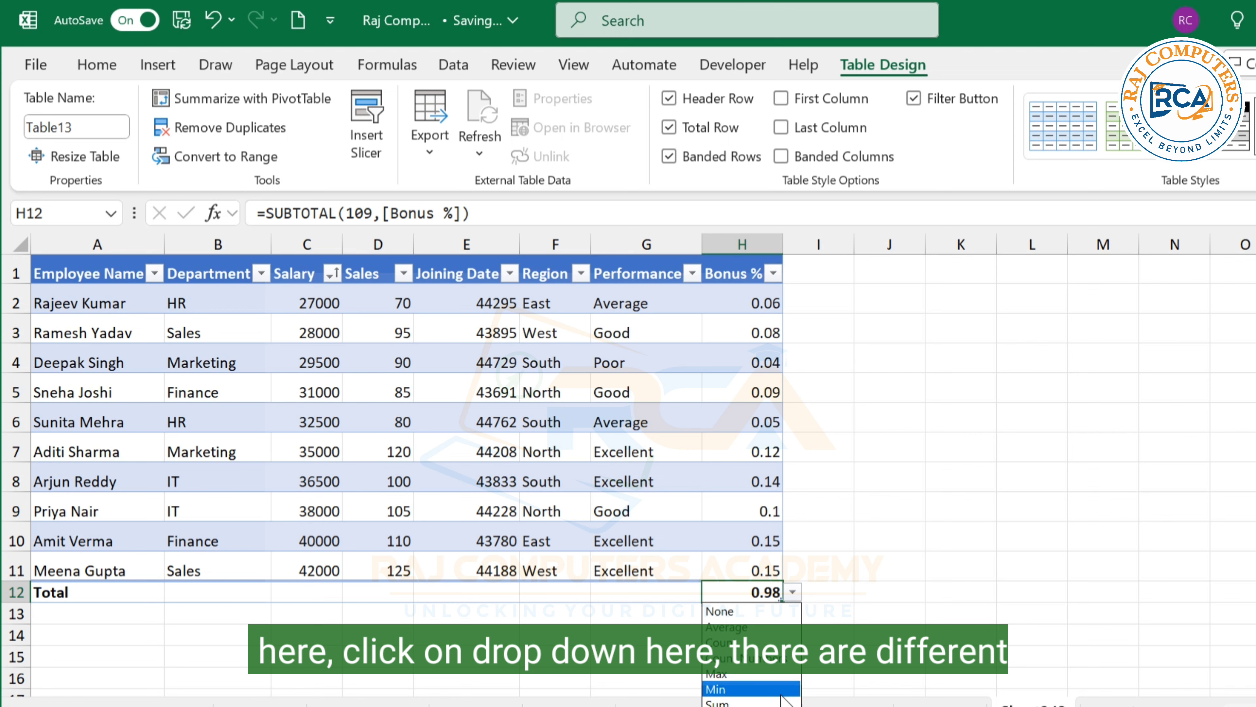
{"action": "left_click", "coordinate": [737, 628]}
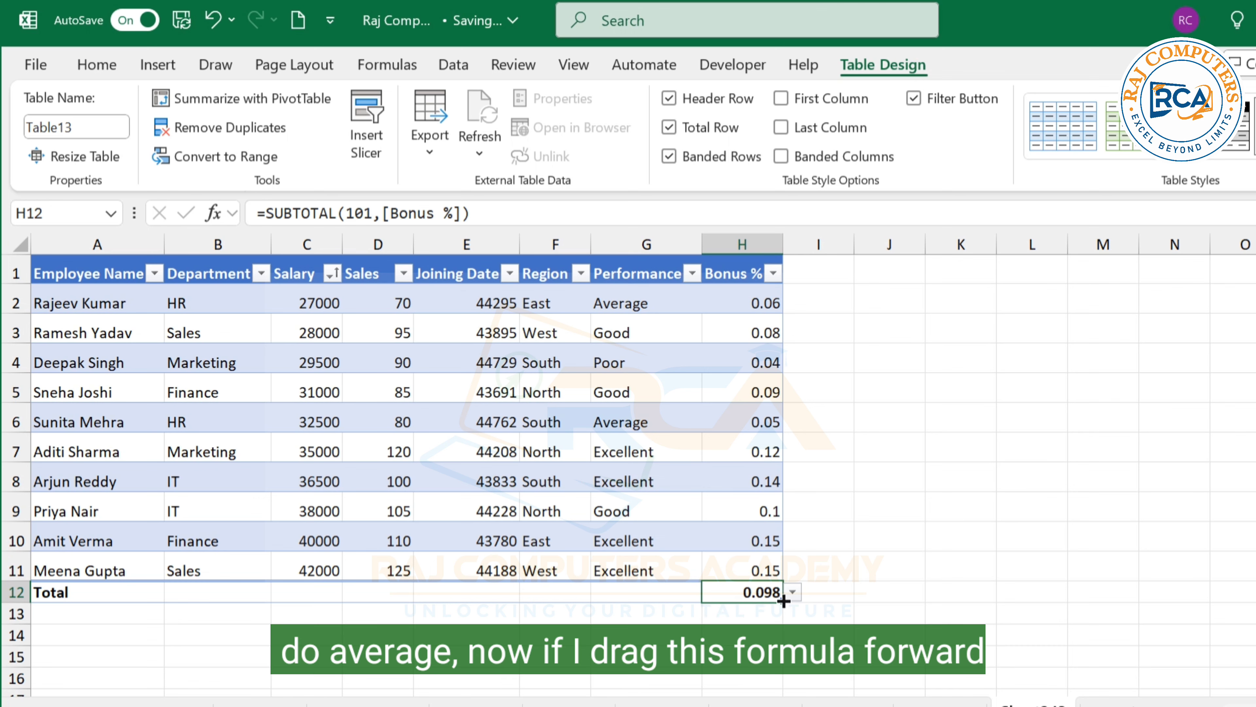
{"action": "left_click_drag", "start_coordinate": [782, 603], "coordinate": [115, 602]}
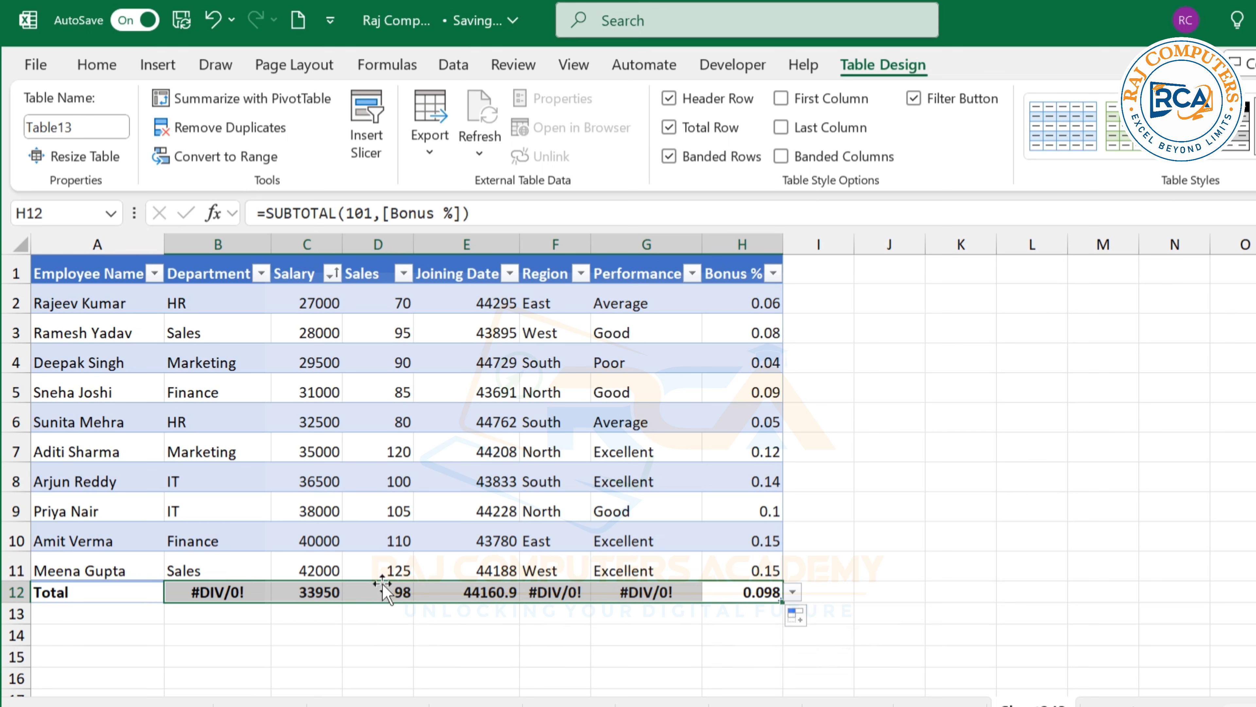
Clear the total row cells under the Region, Performance and Joining Date columns.
{"action": "left_click", "coordinate": [548, 593]}
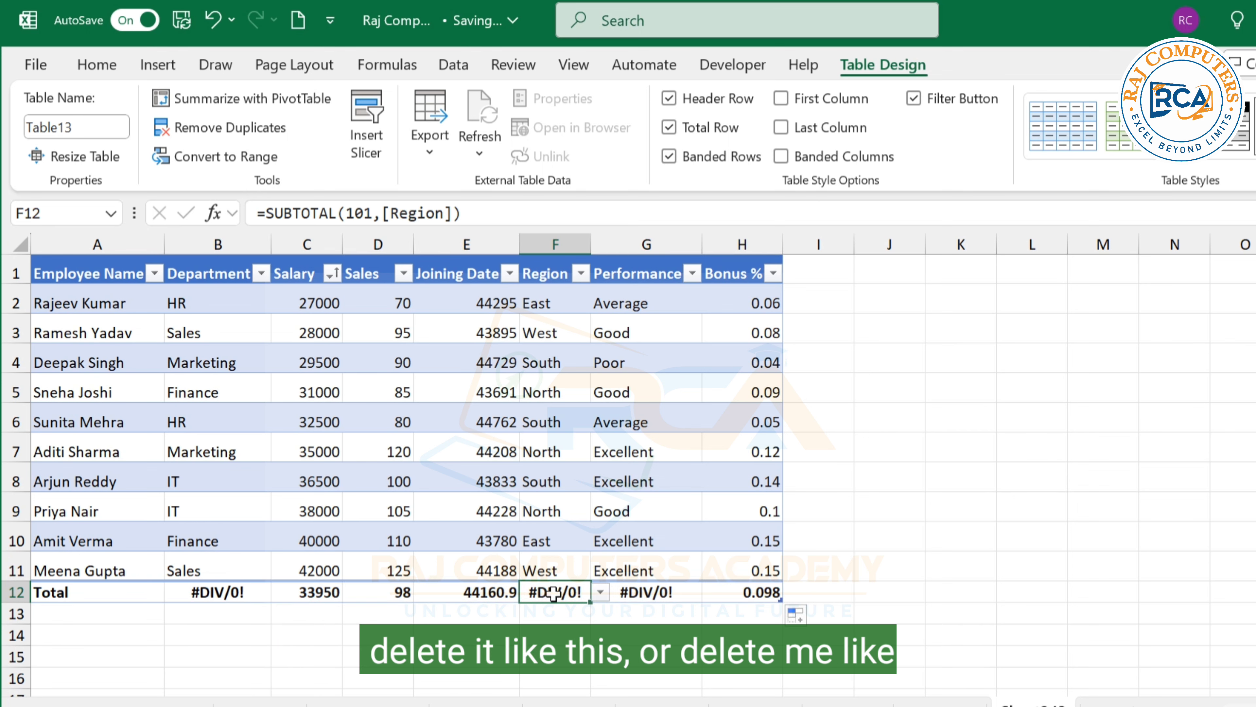
{"action": "key", "text": "Delete"}
{"action": "left_click", "coordinate": [648, 593]}
{"action": "key", "text": "Delete"}
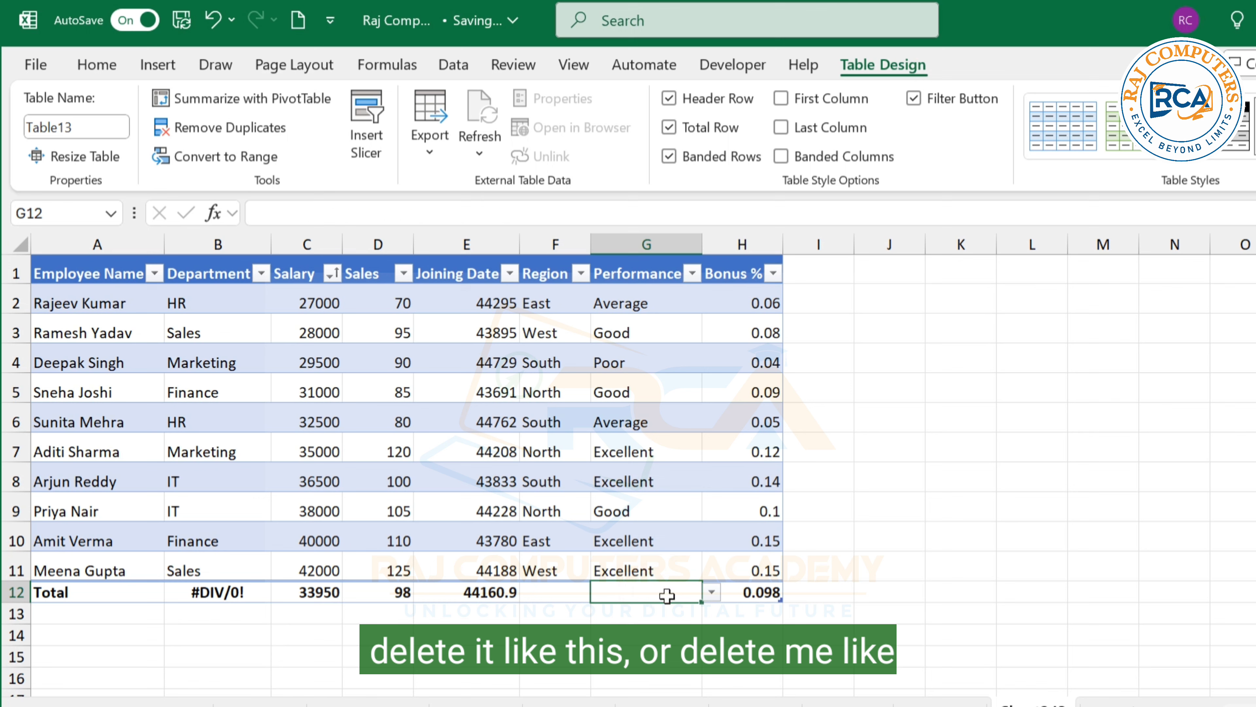
{"action": "left_click", "coordinate": [492, 591]}
{"action": "key", "text": "Delete"}
Apply the day-month-year date format to the Joining Date values in E2:E11 and clear the Department cell in the total row.
{"action": "left_click_drag", "start_coordinate": [479, 311], "coordinate": [473, 570]}
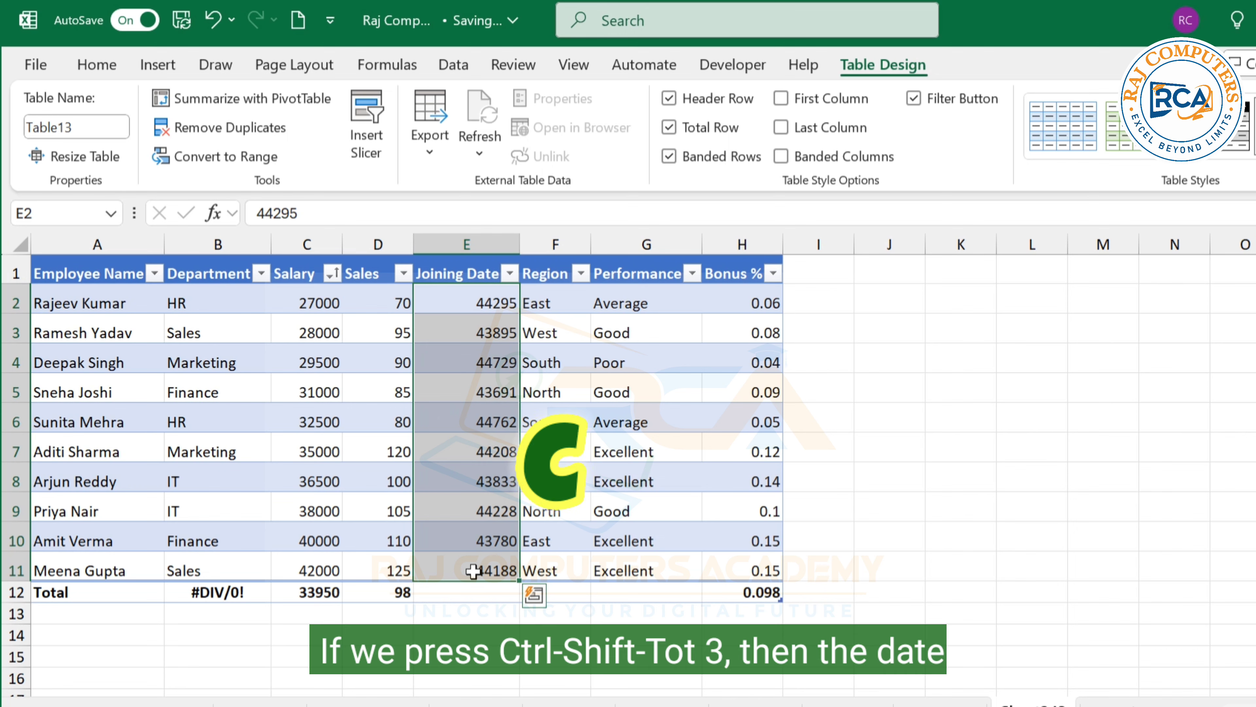
{"action": "key", "text": "ctrl+shift+3"}
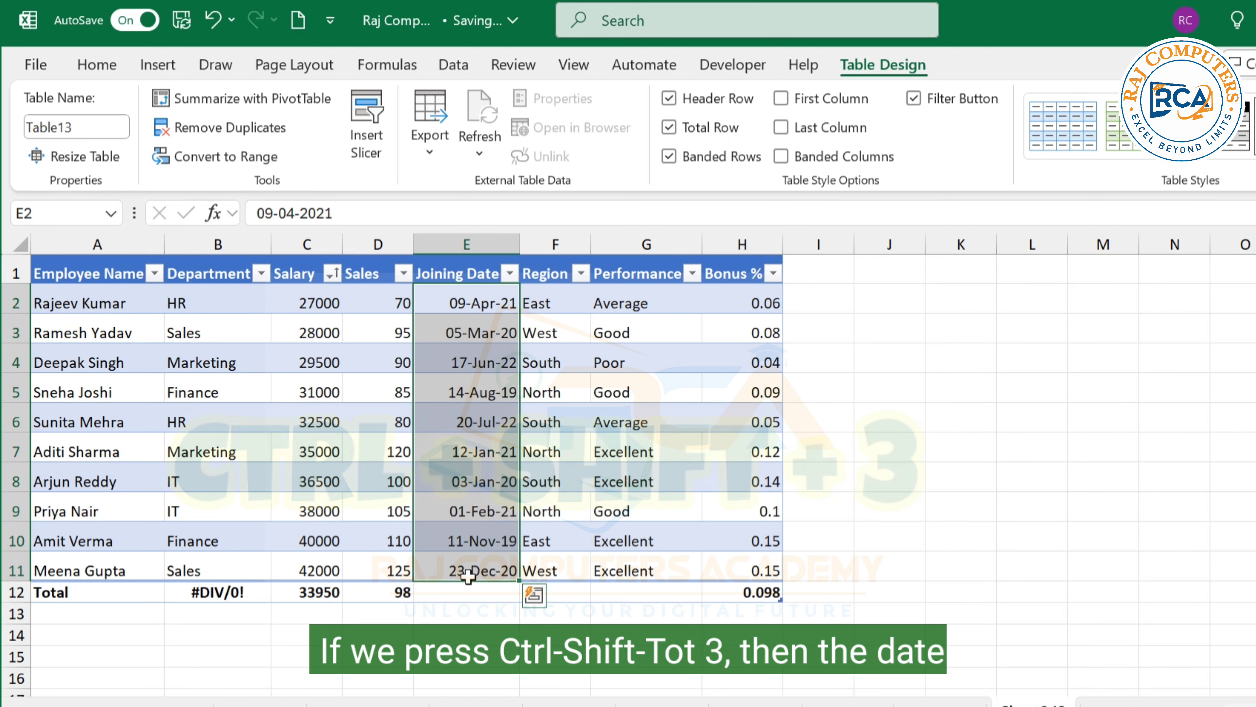
{"action": "left_click", "coordinate": [282, 606]}
{"action": "left_click", "coordinate": [242, 593]}
{"action": "key", "text": "Delete"}
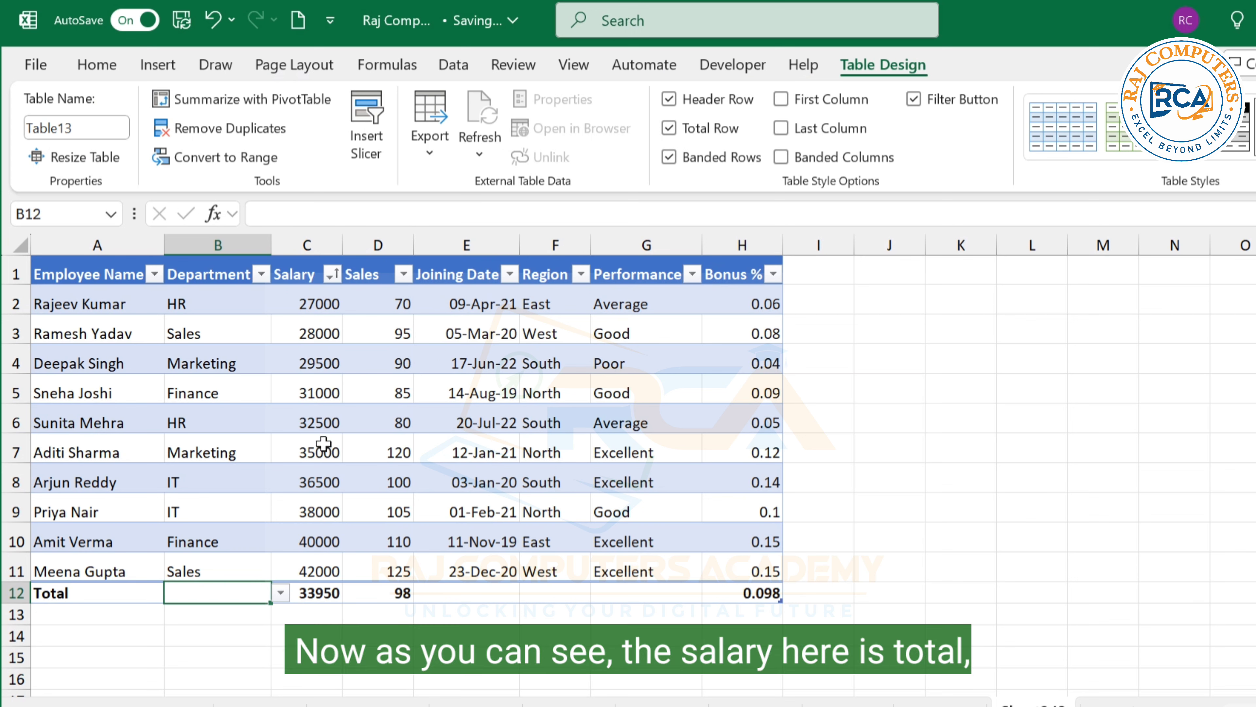
Set the Salary column's total to Sum.
{"action": "left_click", "coordinate": [323, 596]}
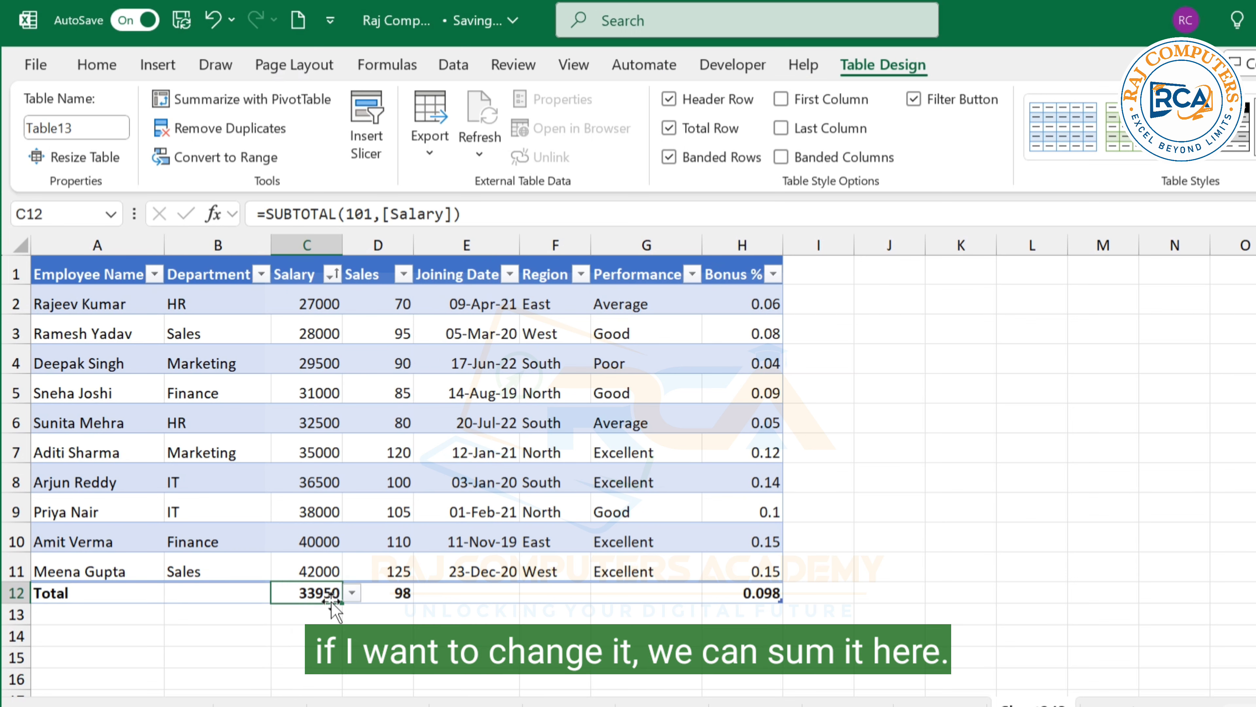
{"action": "left_click", "coordinate": [352, 592]}
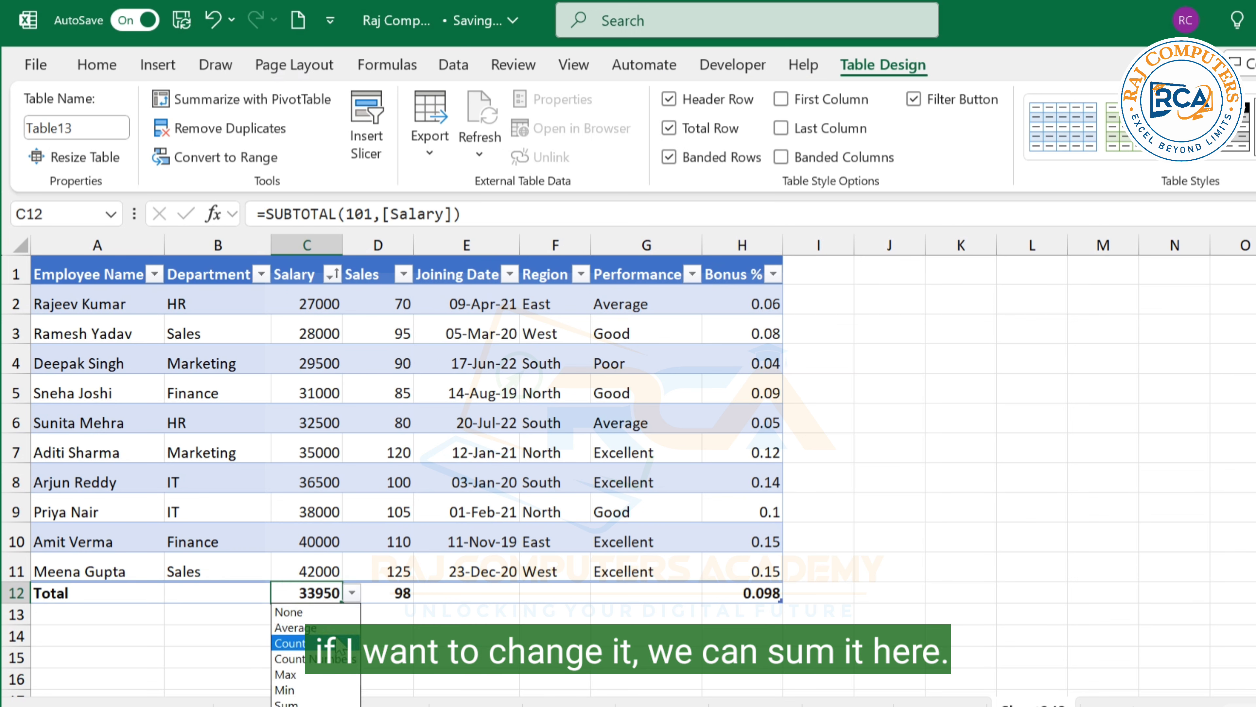
{"action": "left_click", "coordinate": [296, 702]}
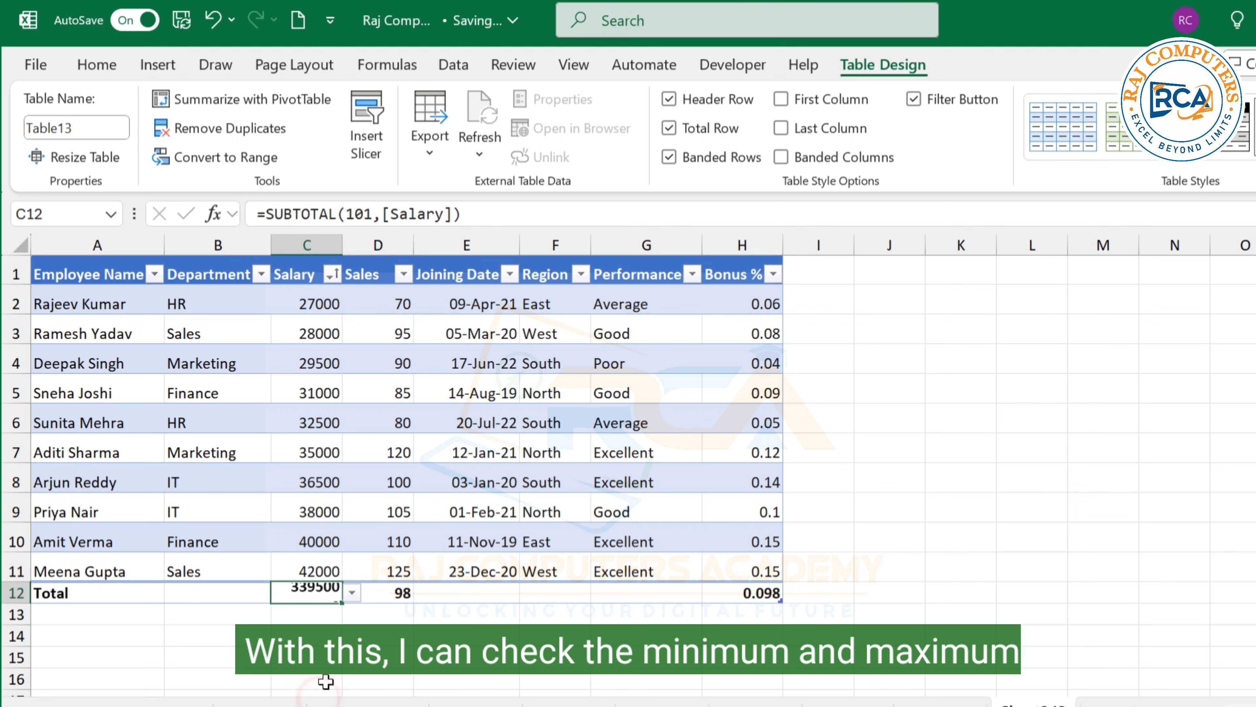
Switch the Salary column's total to Max, and switch it again to Min.
{"action": "left_click", "coordinate": [350, 593]}
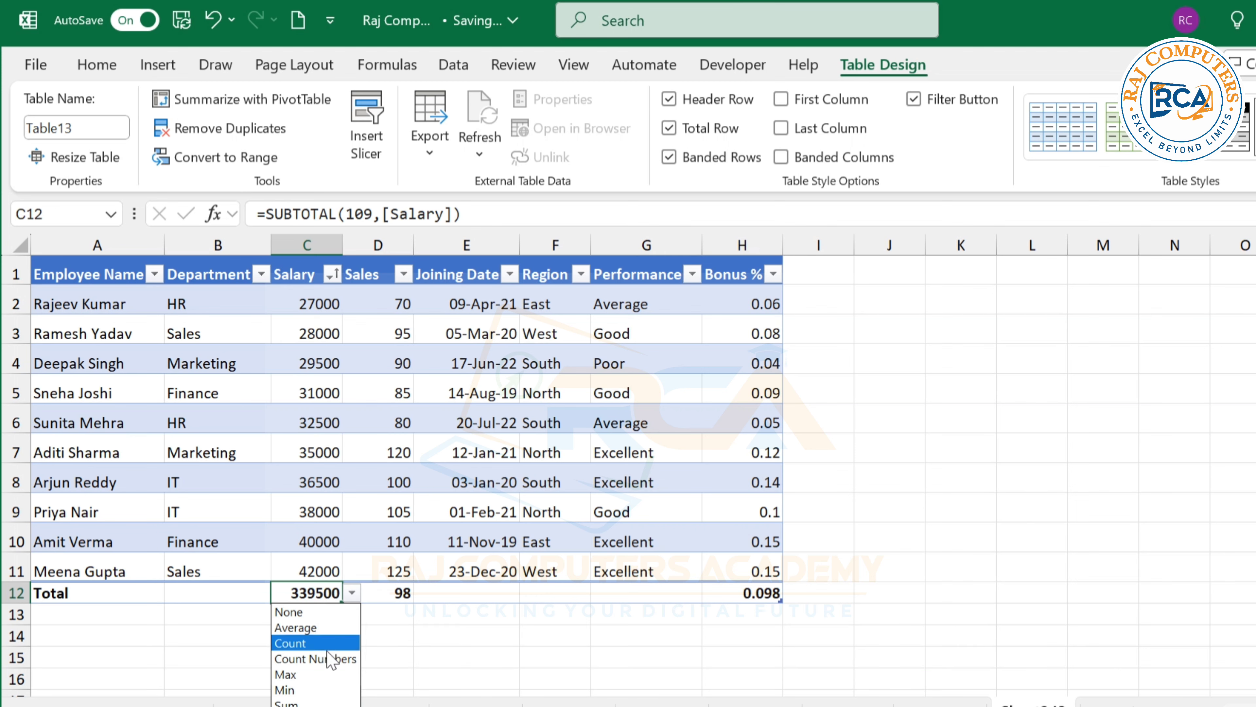
{"action": "left_click", "coordinate": [318, 674]}
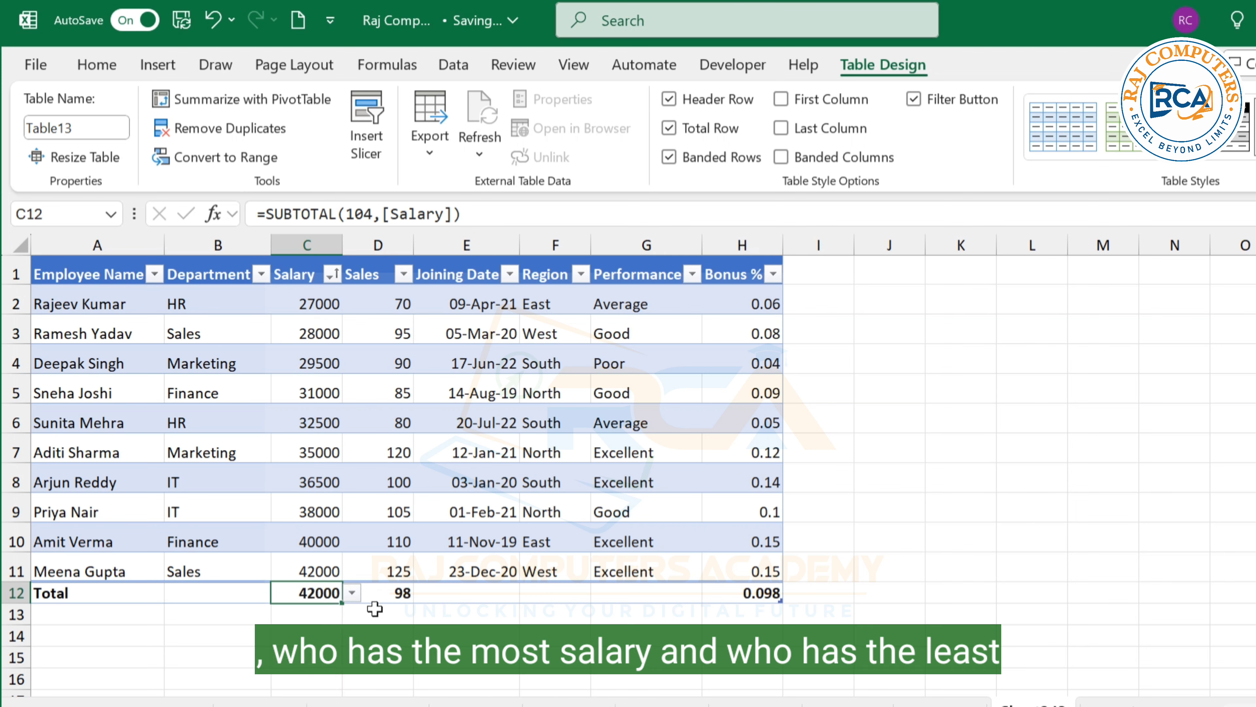
{"action": "left_click", "coordinate": [351, 593]}
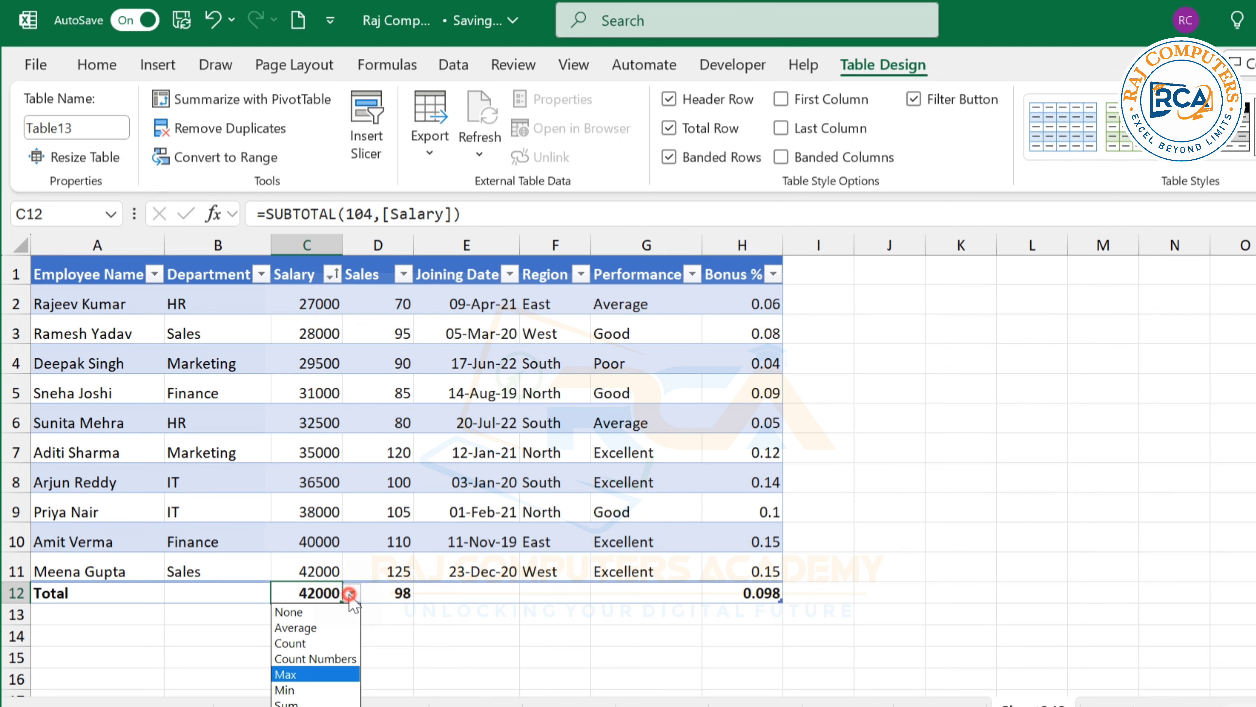
{"action": "left_click", "coordinate": [333, 682]}
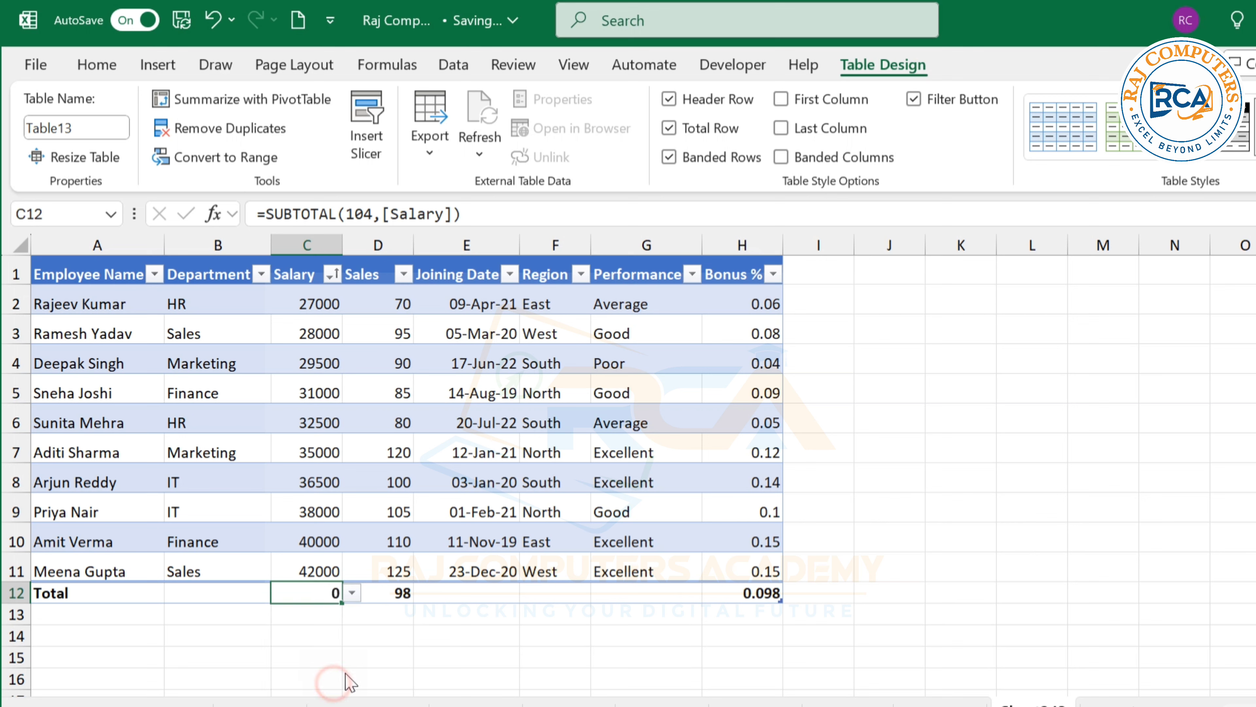
Set the Sales column's total to Sum and move the selection to cell B14 below the table.
{"action": "left_click", "coordinate": [396, 590]}
{"action": "left_click", "coordinate": [423, 592]}
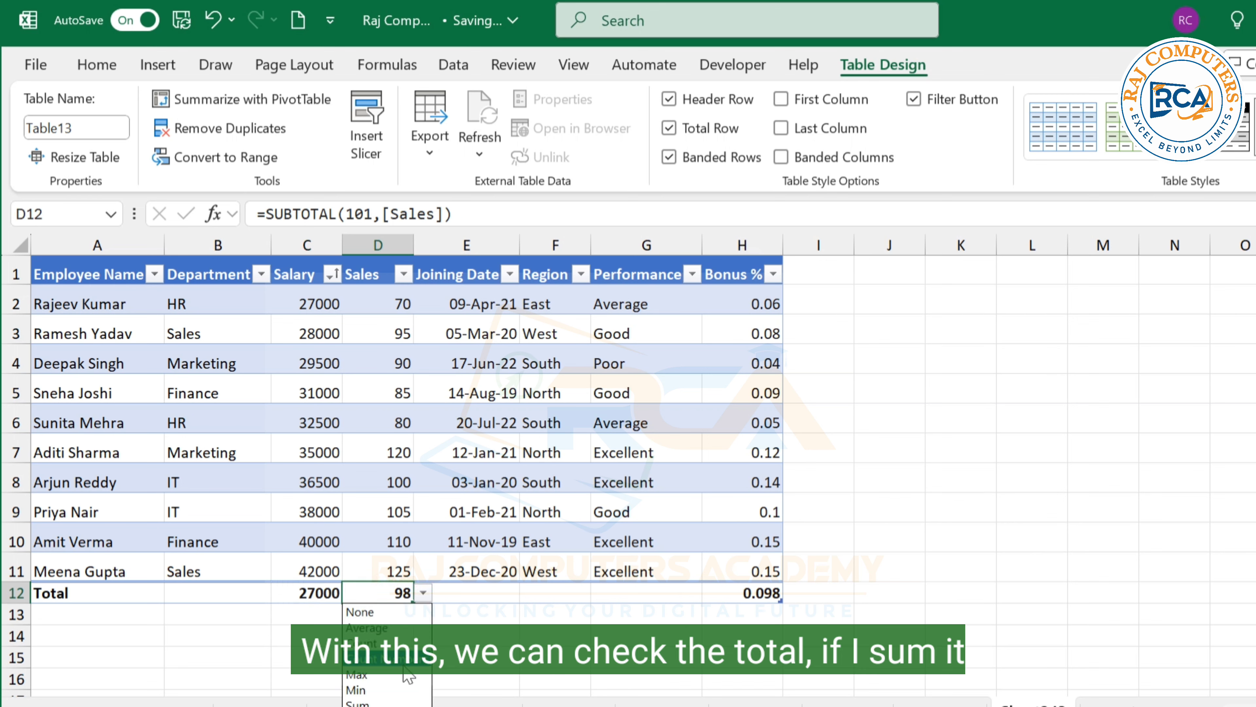
{"action": "left_click", "coordinate": [395, 703]}
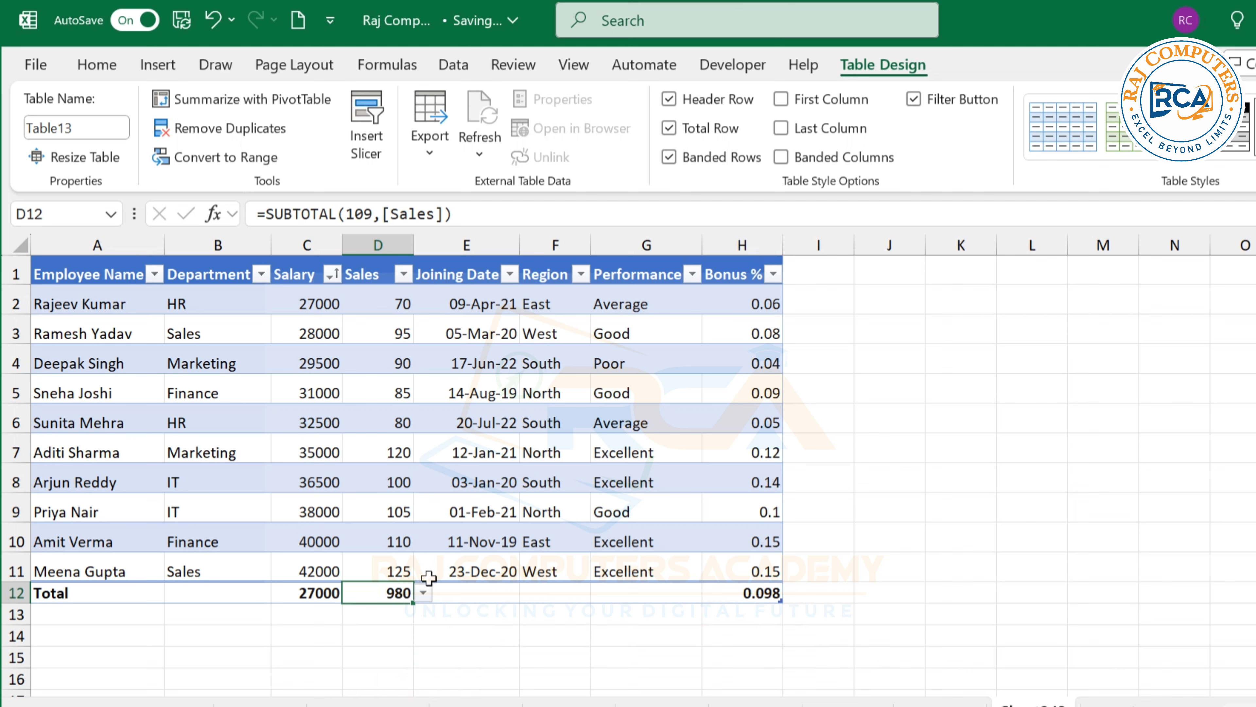
{"action": "left_click", "coordinate": [243, 643]}
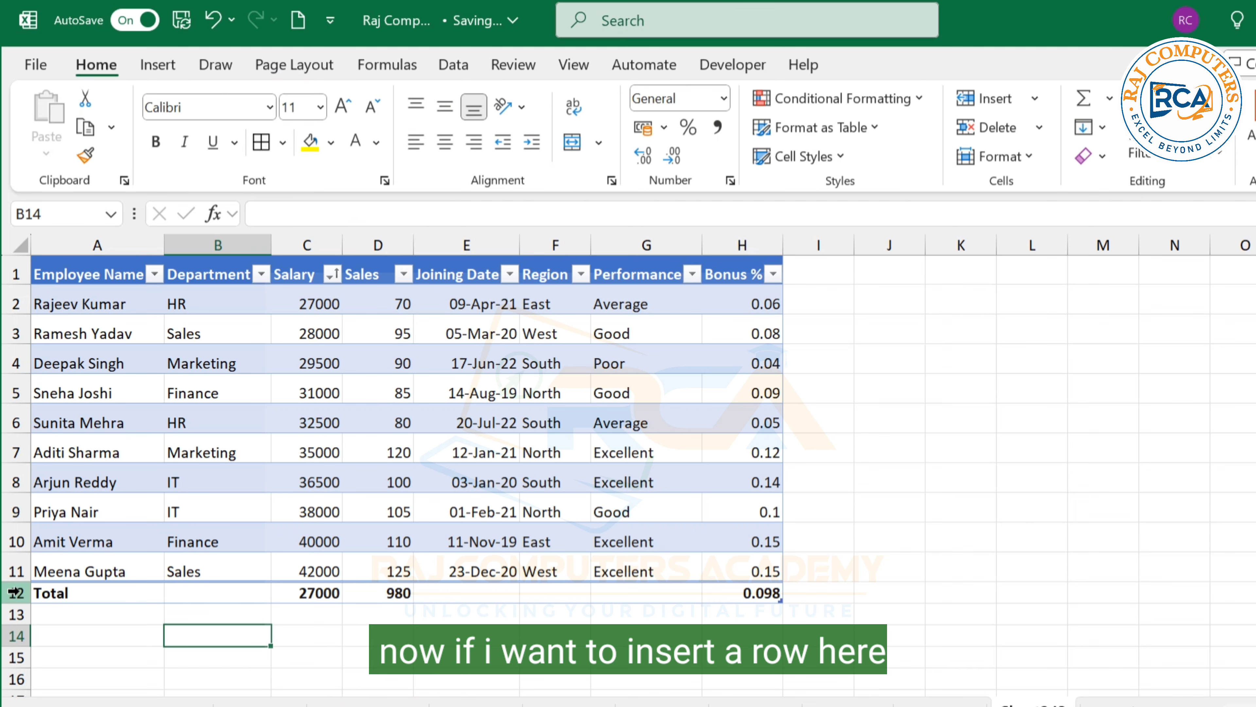
Insert a table row above the total row and enter an employee's full name in A12.
{"action": "right_click", "coordinate": [5, 592]}
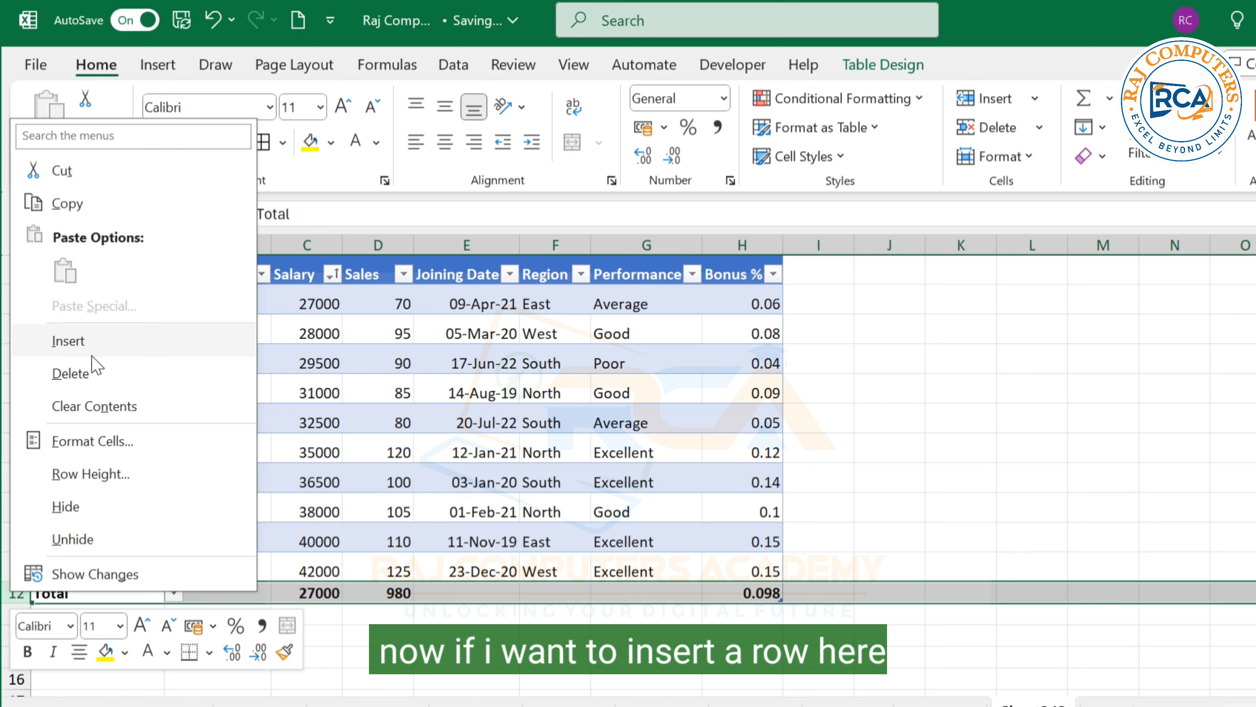
{"action": "left_click", "coordinate": [88, 345]}
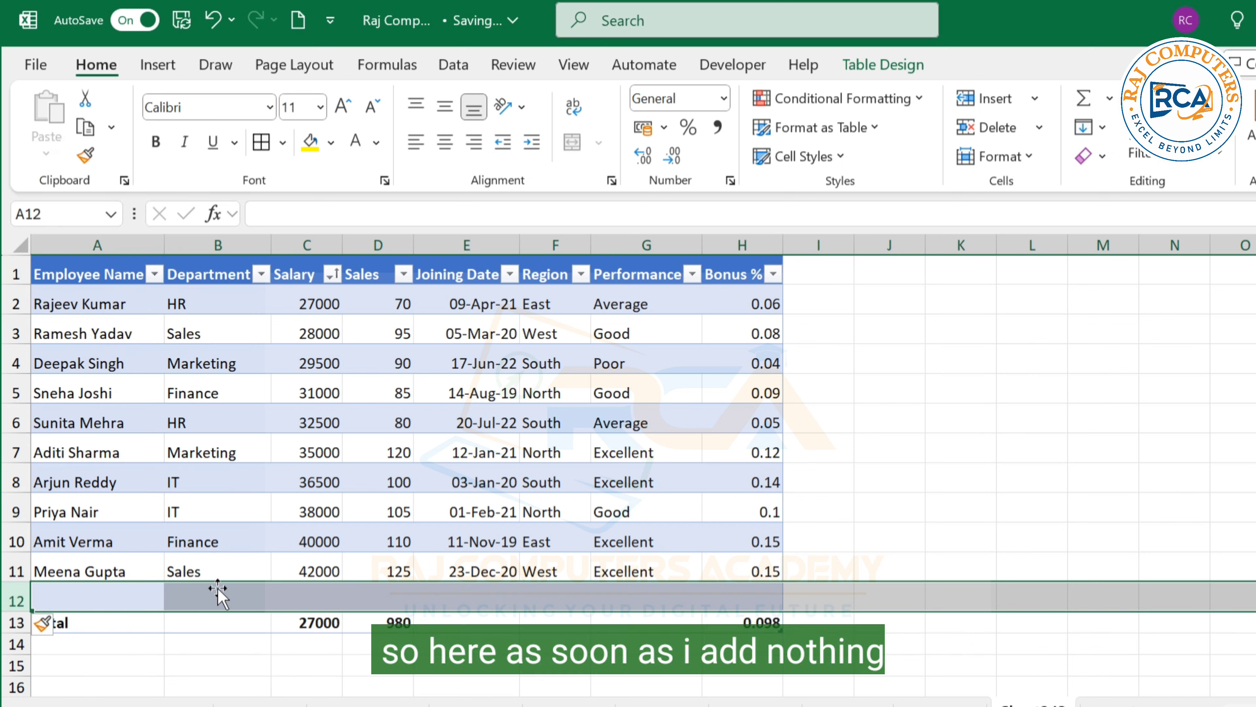
{"action": "left_click", "coordinate": [87, 604]}
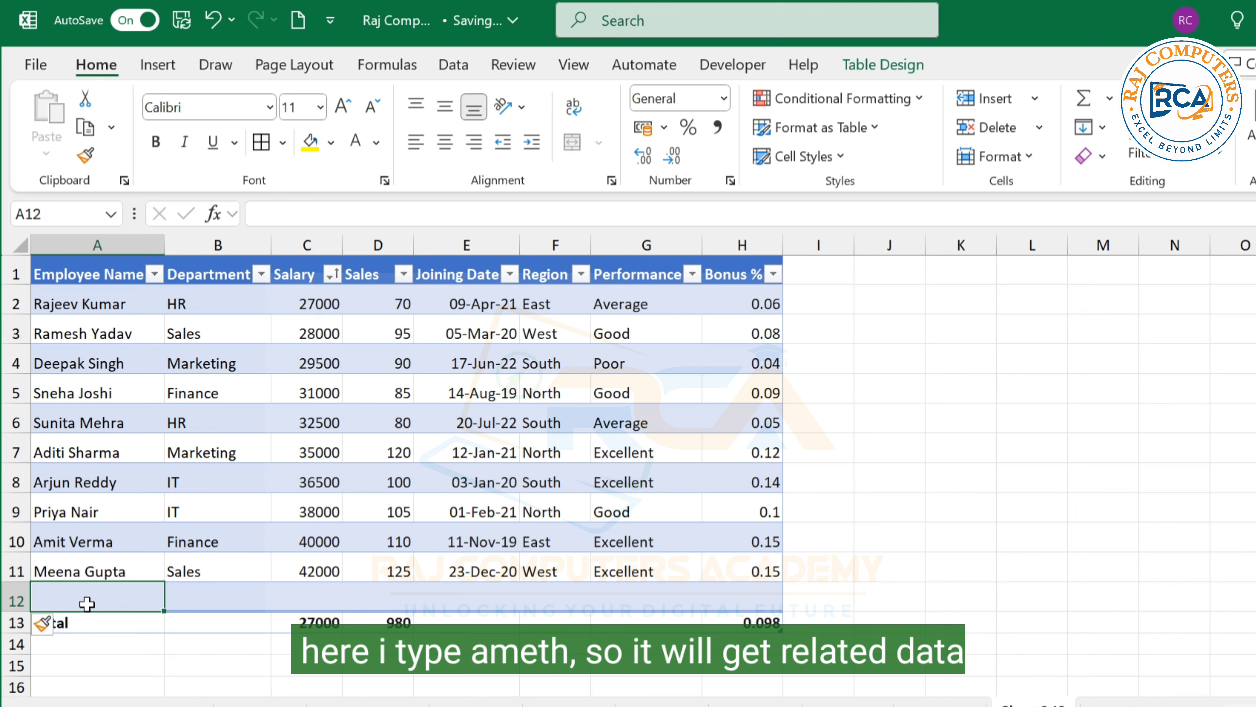
{"action": "type", "text": "Amit Verma"}
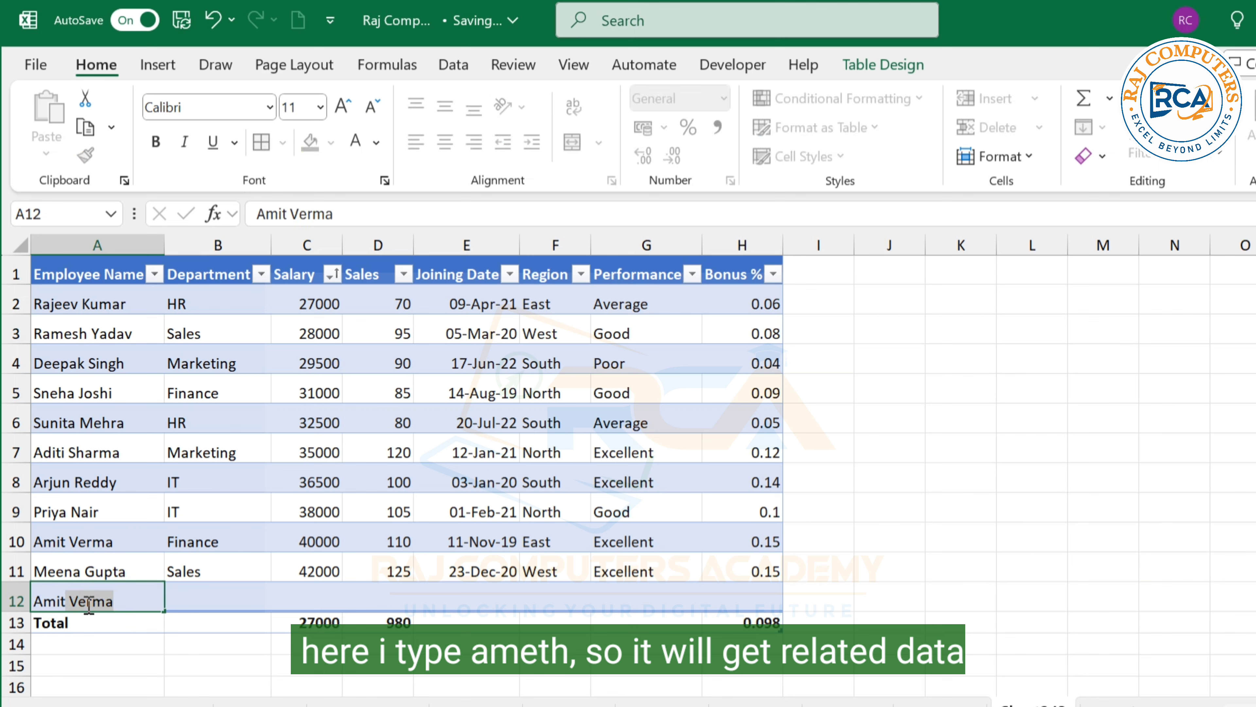
{"action": "key", "text": "Tab"}
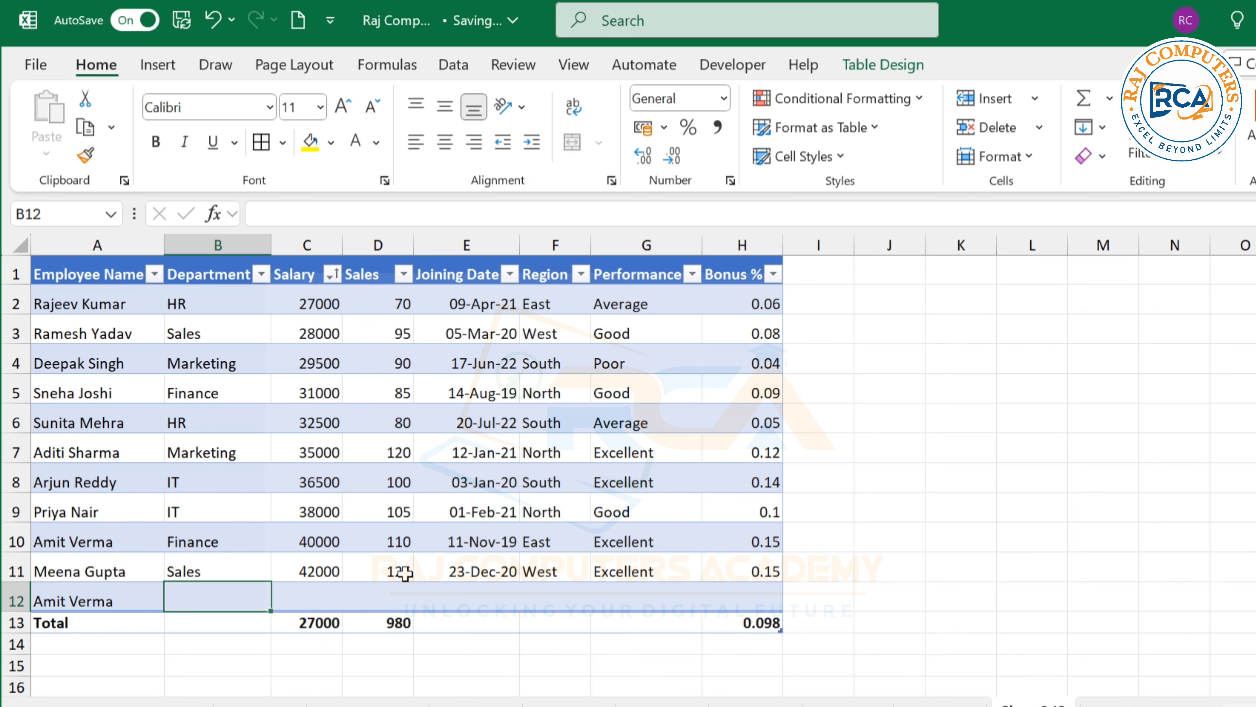
Remove the total row from the employee table.
{"action": "left_click", "coordinate": [593, 456]}
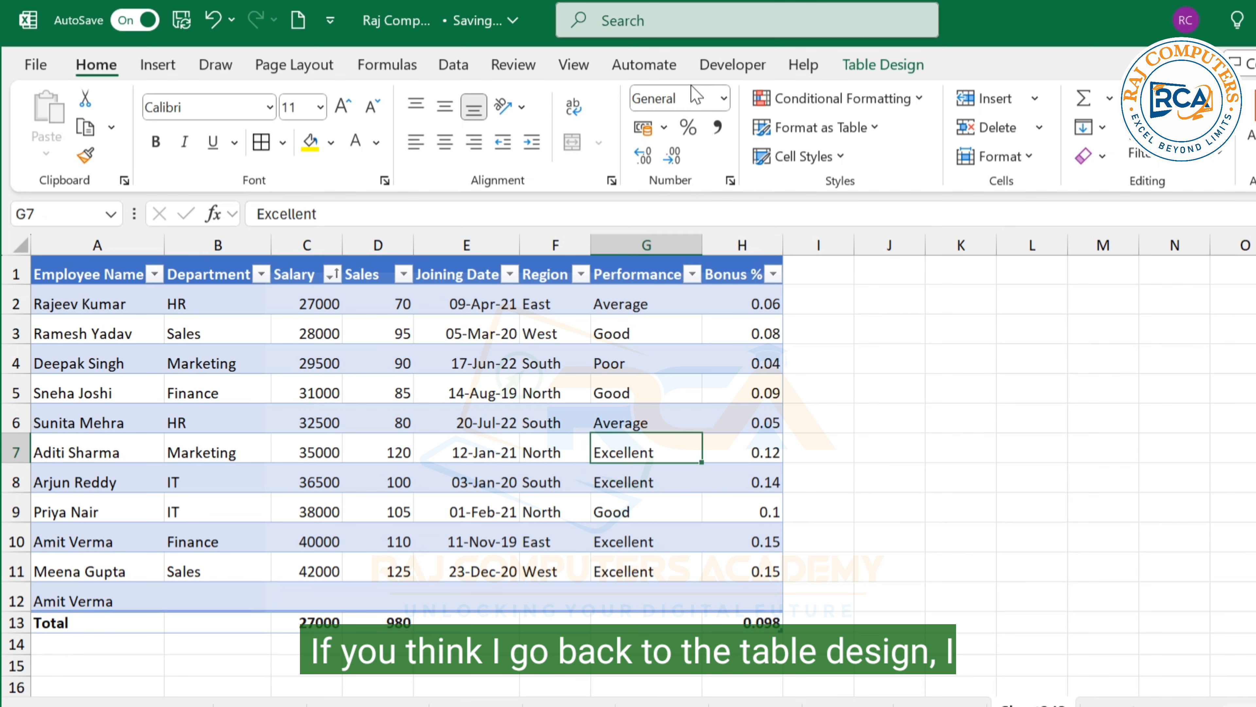
{"action": "left_click", "coordinate": [874, 68]}
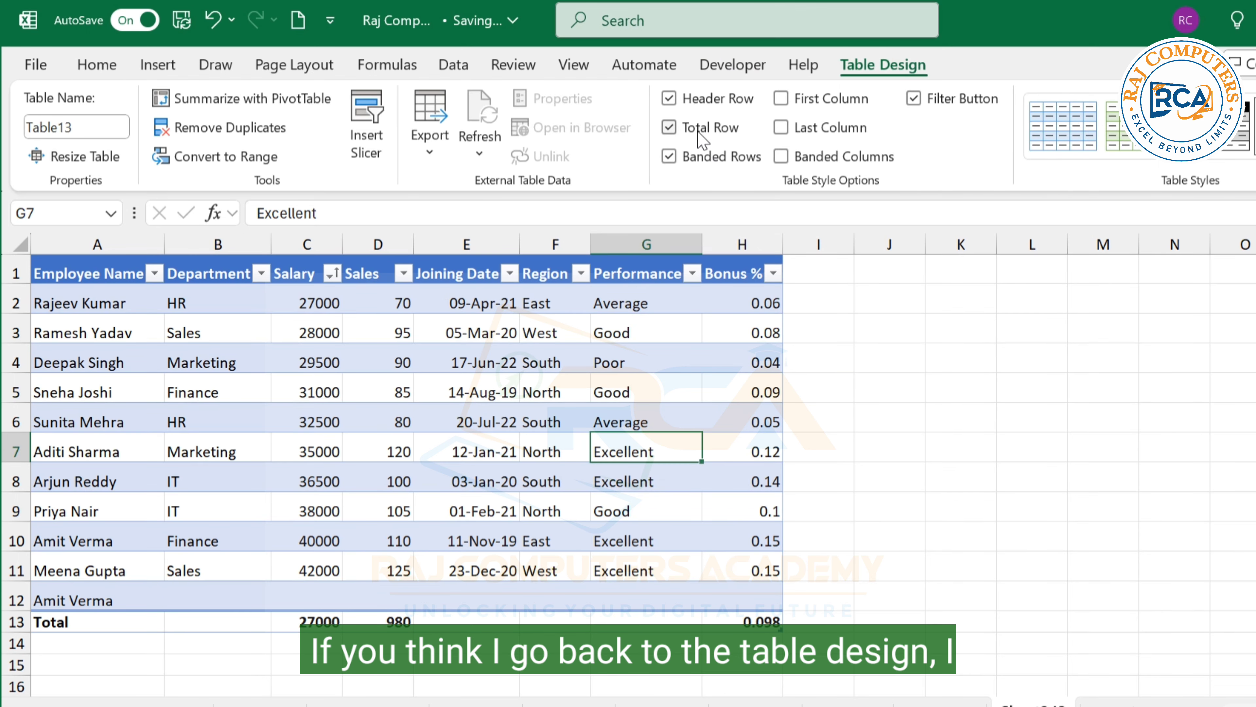
{"action": "left_click", "coordinate": [671, 128]}
{"action": "left_click", "coordinate": [882, 465]}
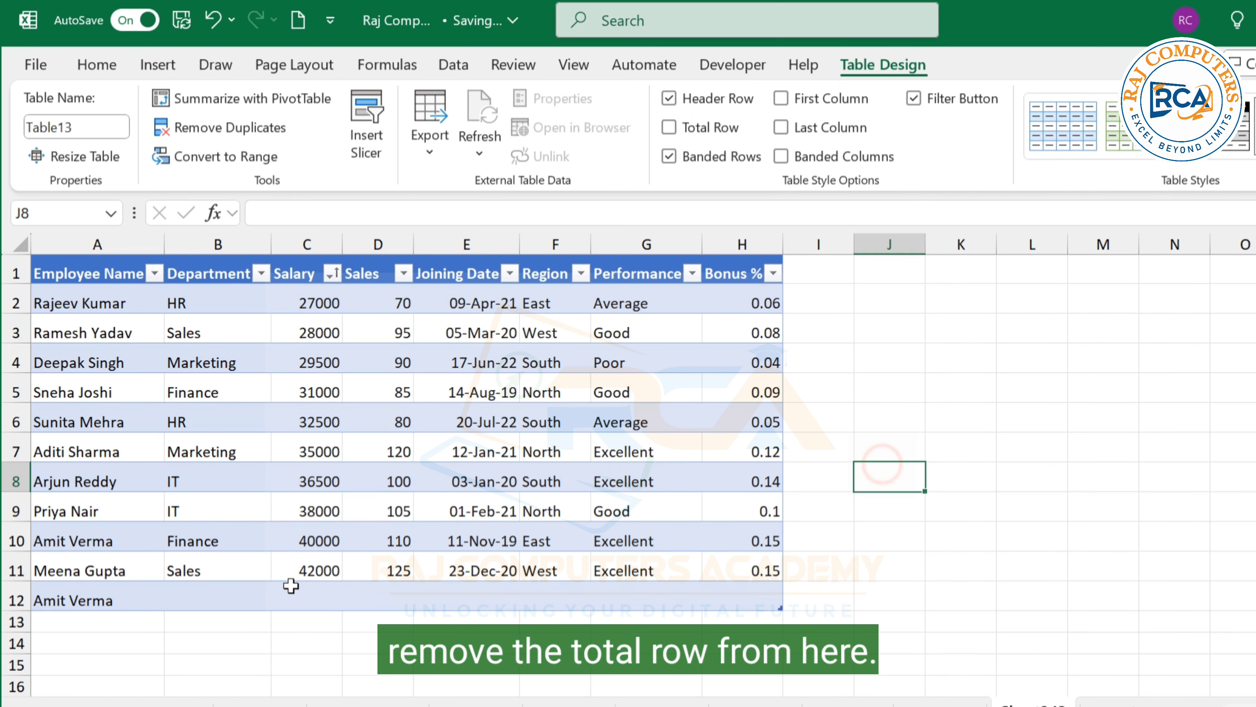
Extend the table by entering two more employee first names in A13 and A14, directly beneath its last row.
{"action": "left_click", "coordinate": [125, 622]}
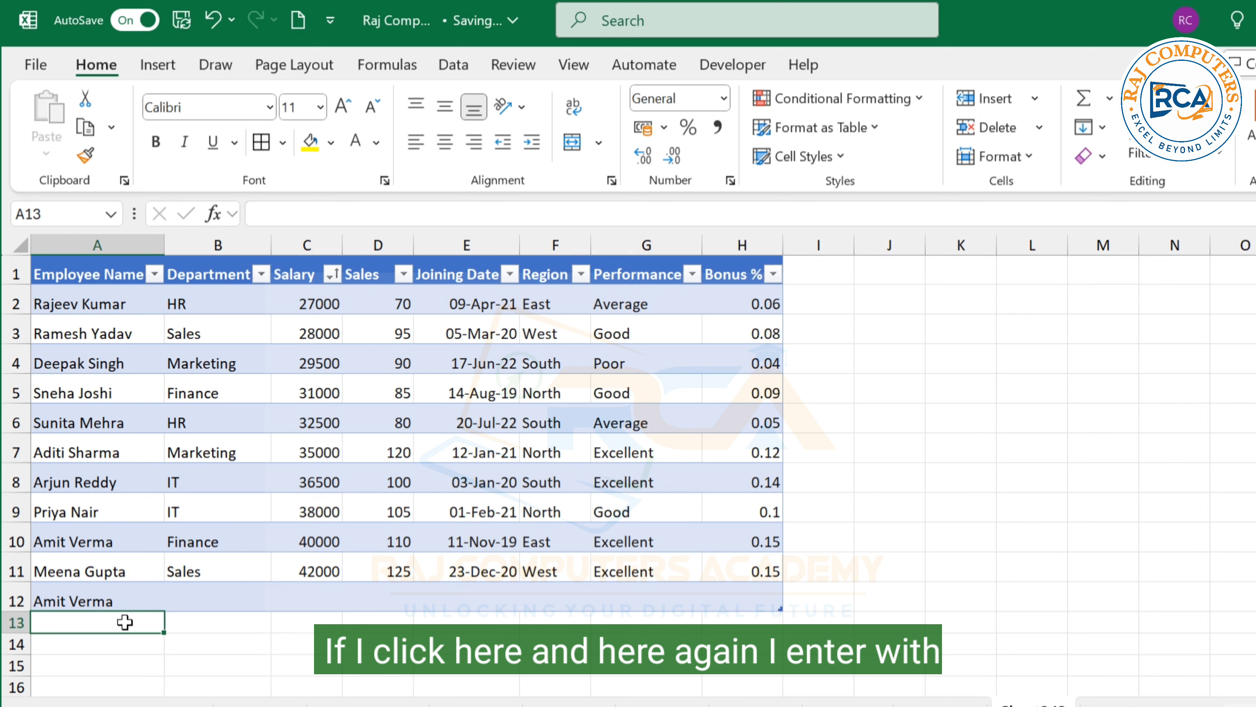
{"action": "type", "text": "Anil"}
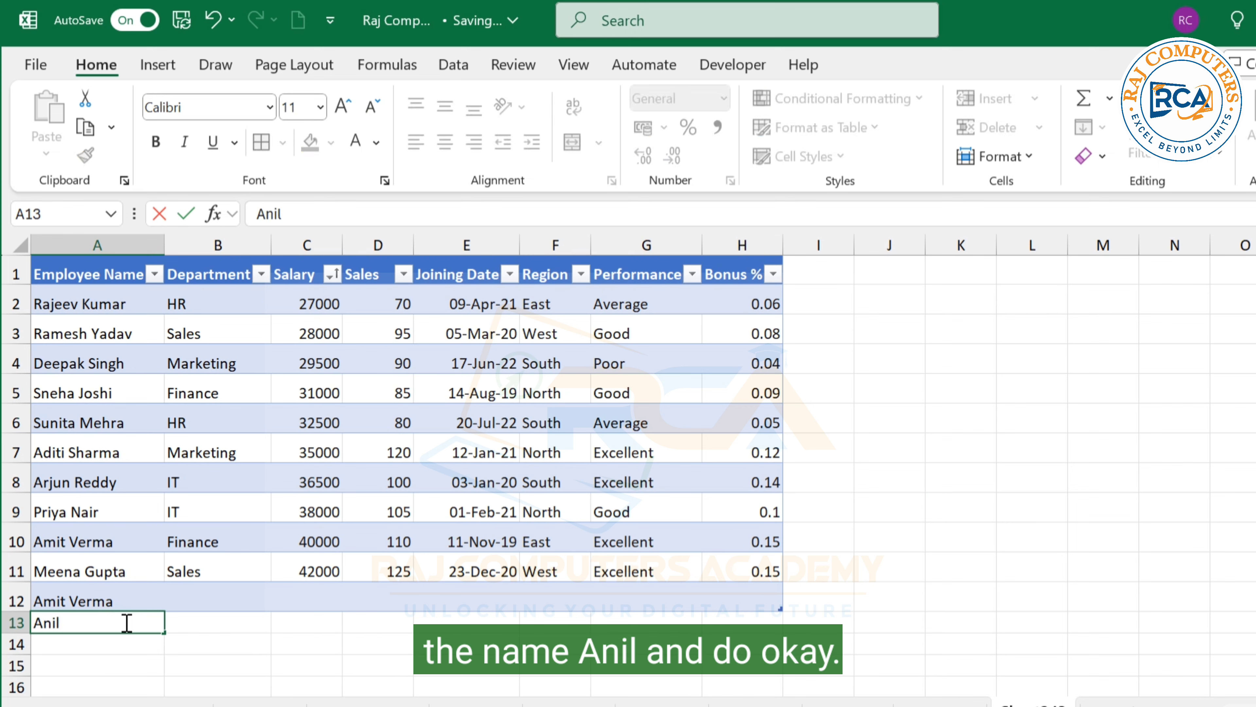
{"action": "key", "text": "Return"}
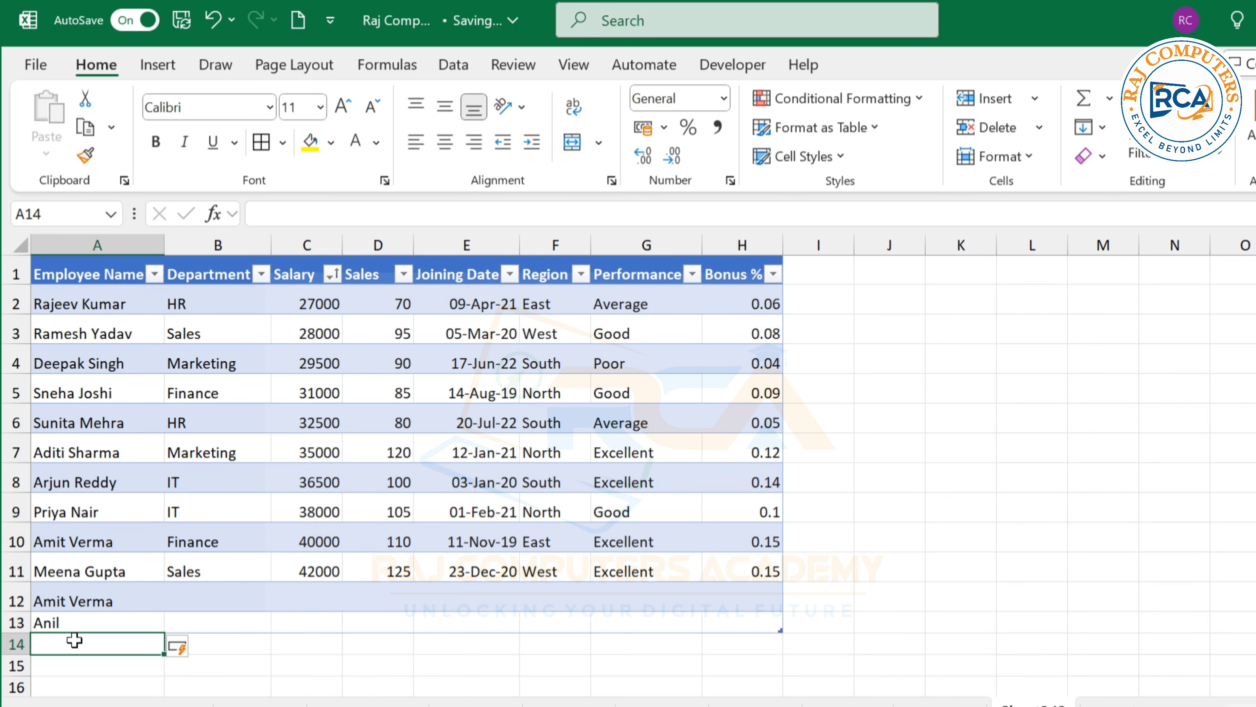
{"action": "type", "text": "suresh"}
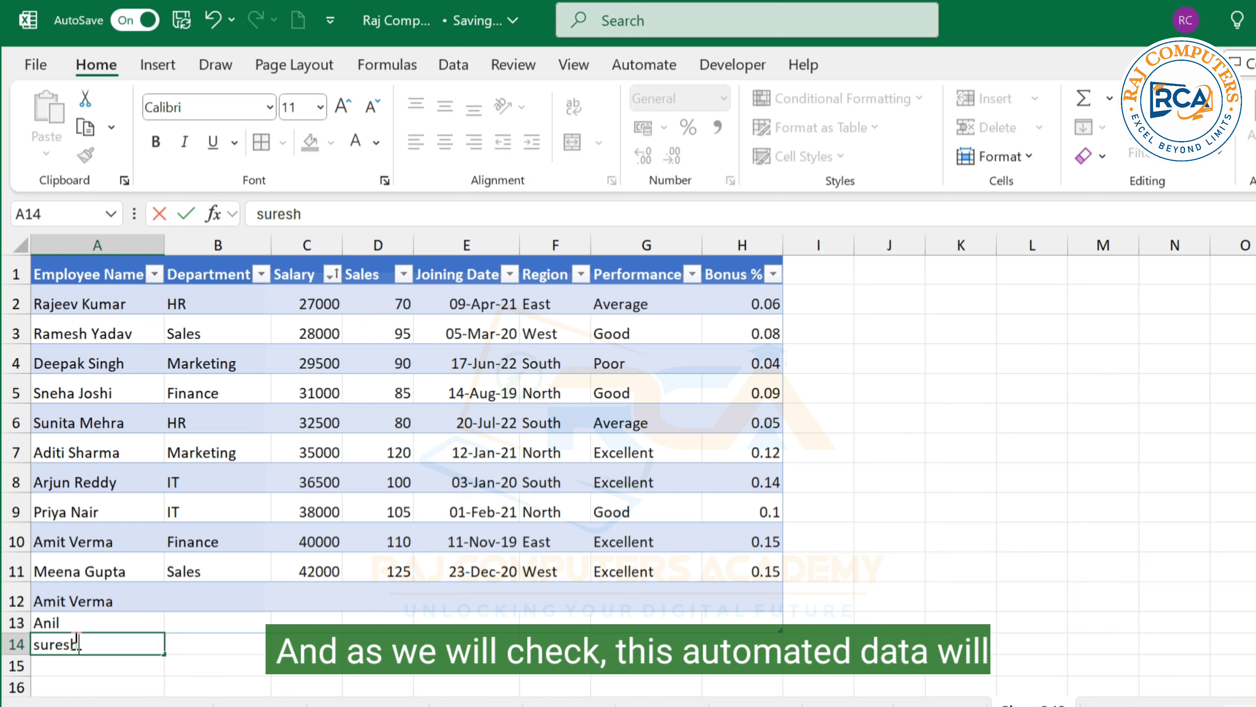
{"action": "key", "text": "Return"}
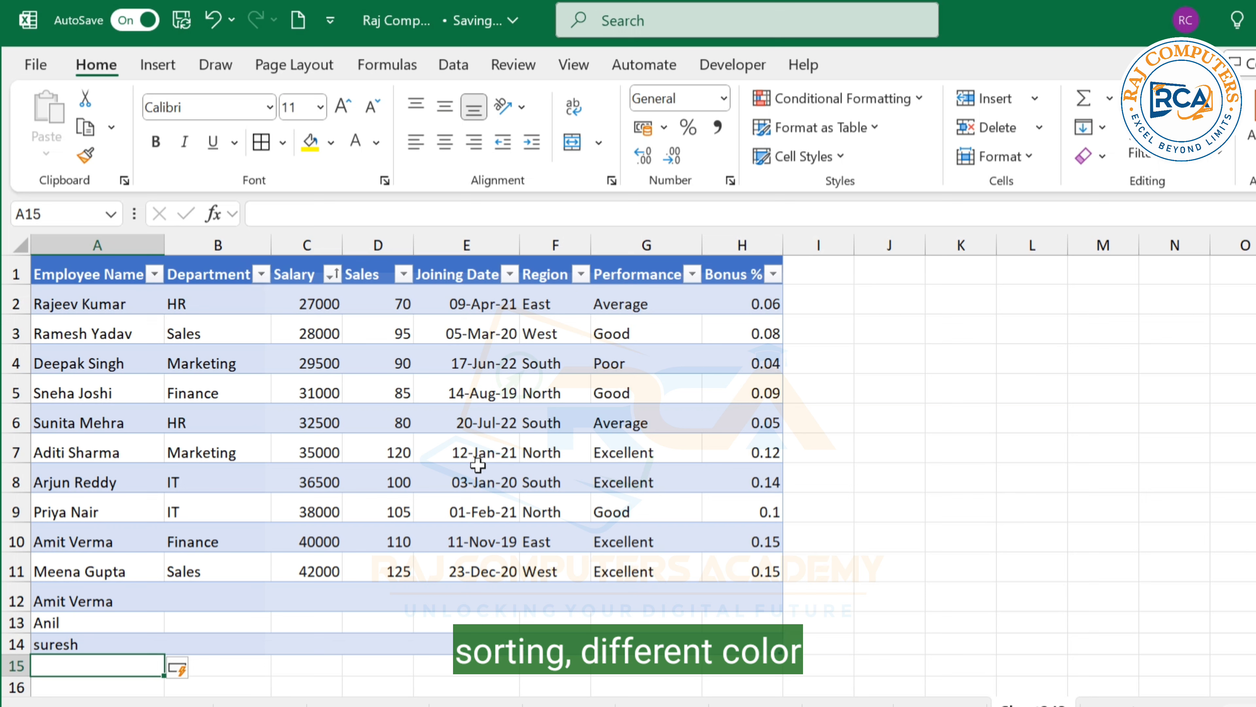
Browse the light, medium and dark table styles and apply the blue style from the first row of the Medium group.
{"action": "left_click", "coordinate": [451, 387]}
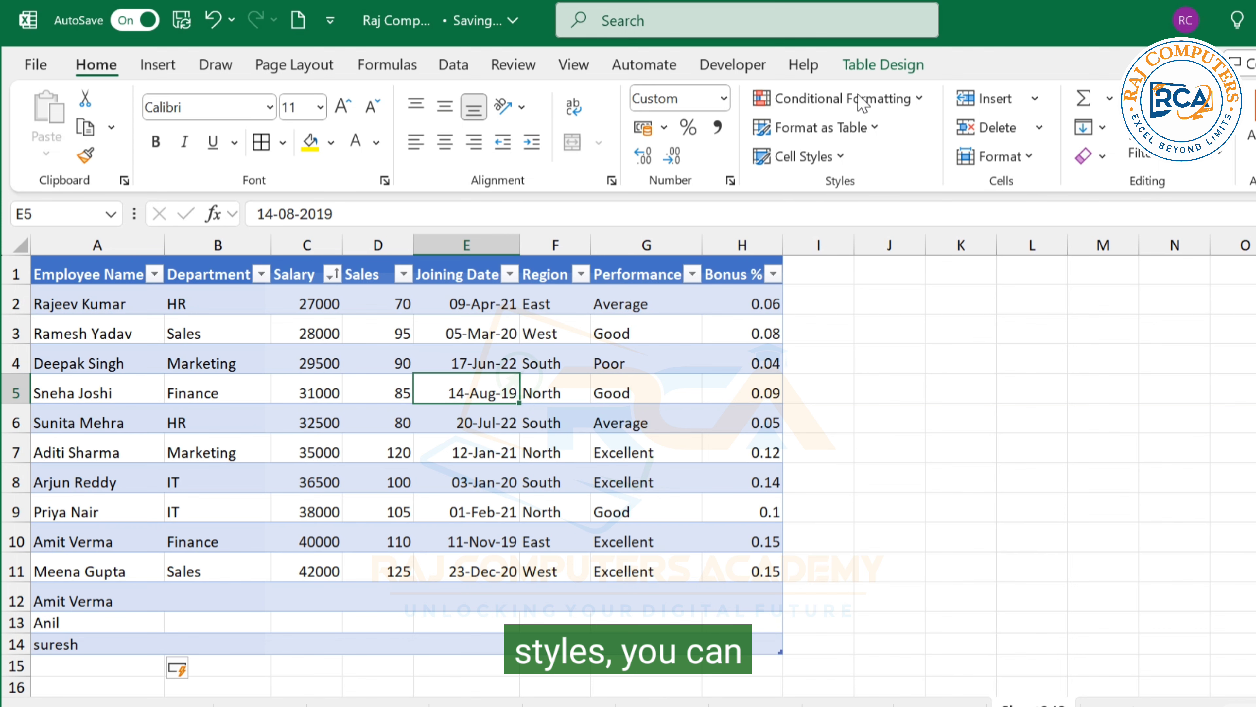
{"action": "left_click", "coordinate": [863, 64]}
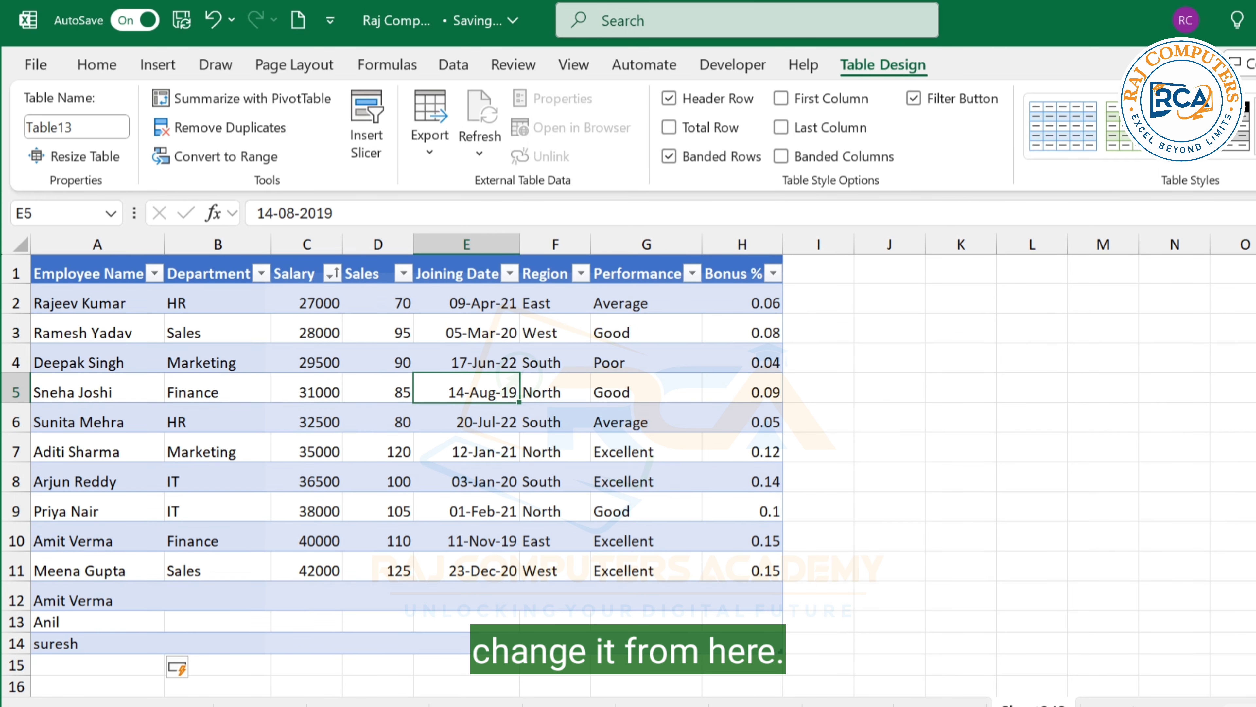
{"action": "left_click", "coordinate": [1250, 149]}
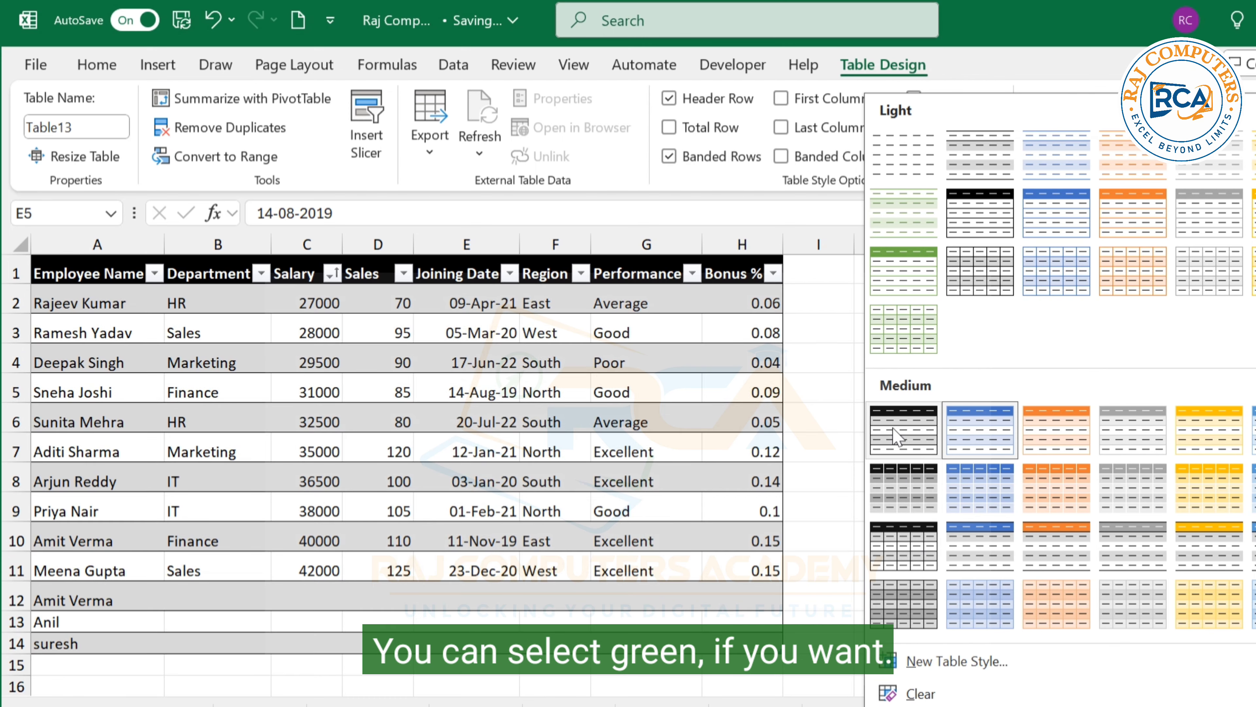
{"action": "scroll", "coordinate": [940, 554], "scroll_direction": "down", "scroll_amount": 3}
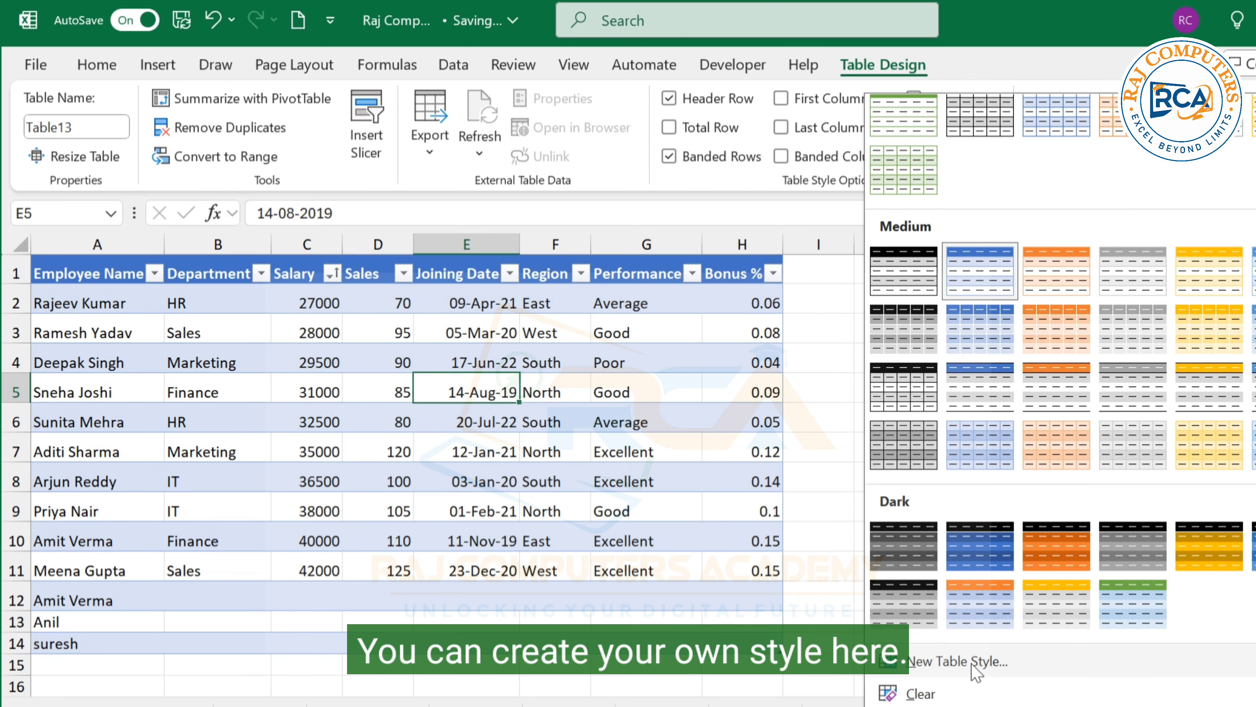
{"action": "scroll", "coordinate": [950, 547], "scroll_direction": "up", "scroll_amount": 3}
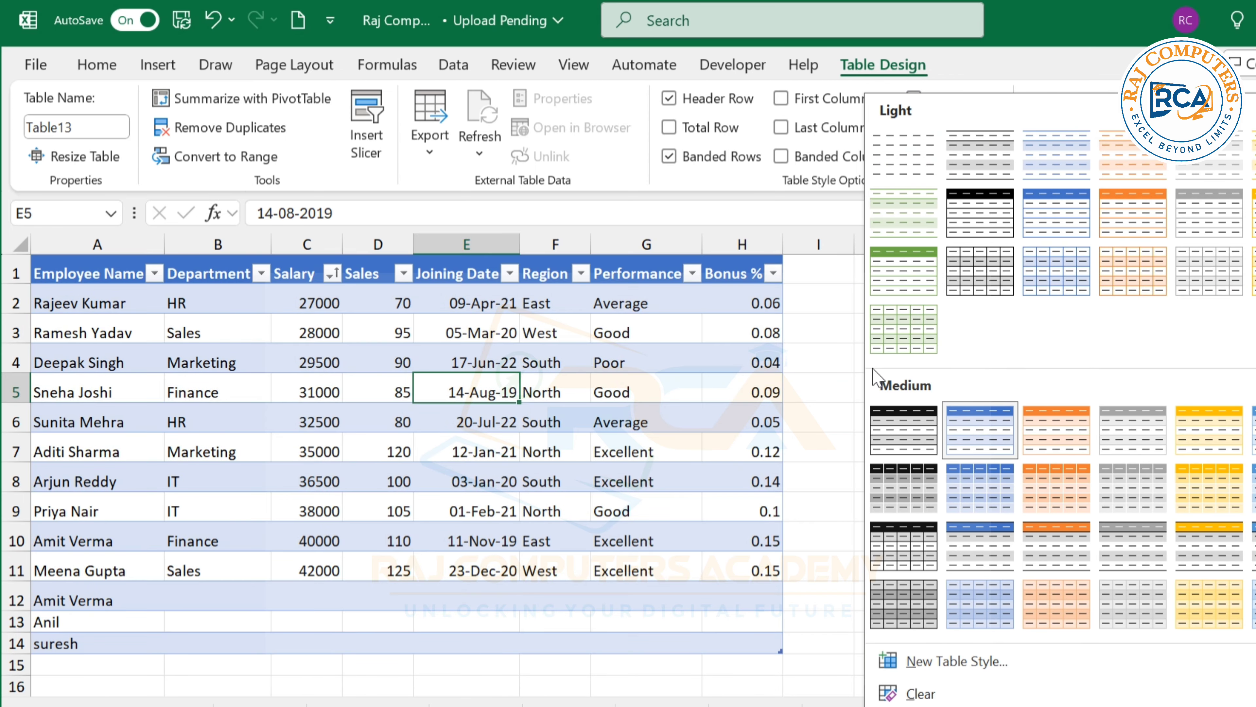
{"action": "left_click", "coordinate": [969, 430]}
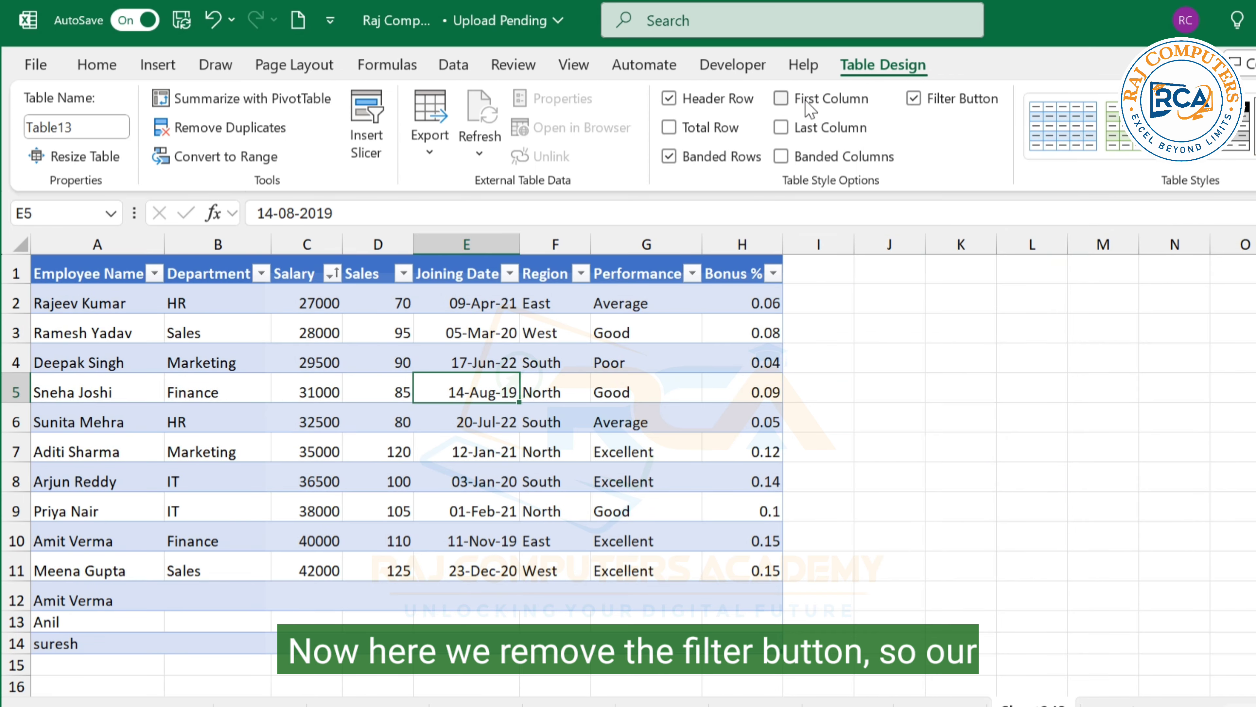
Turn off the filter buttons in the table's header row and move the selection outside the table to J6.
{"action": "left_click", "coordinate": [913, 99]}
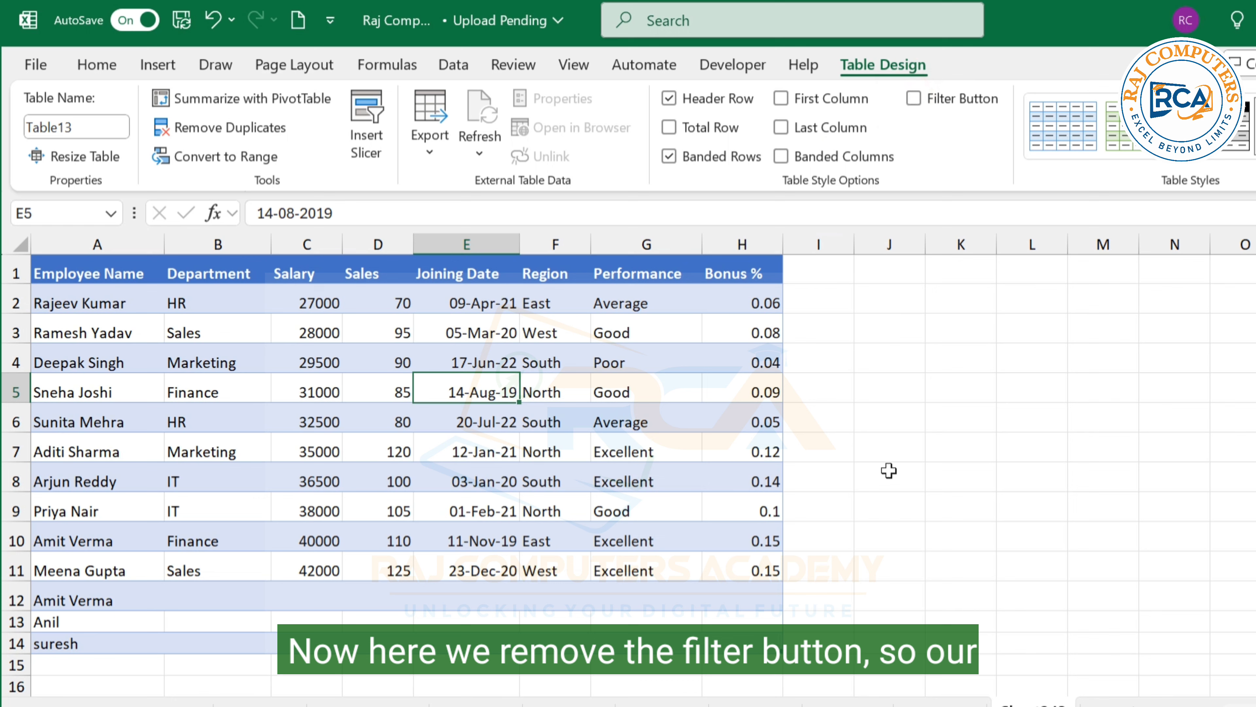
{"action": "left_click", "coordinate": [862, 413]}
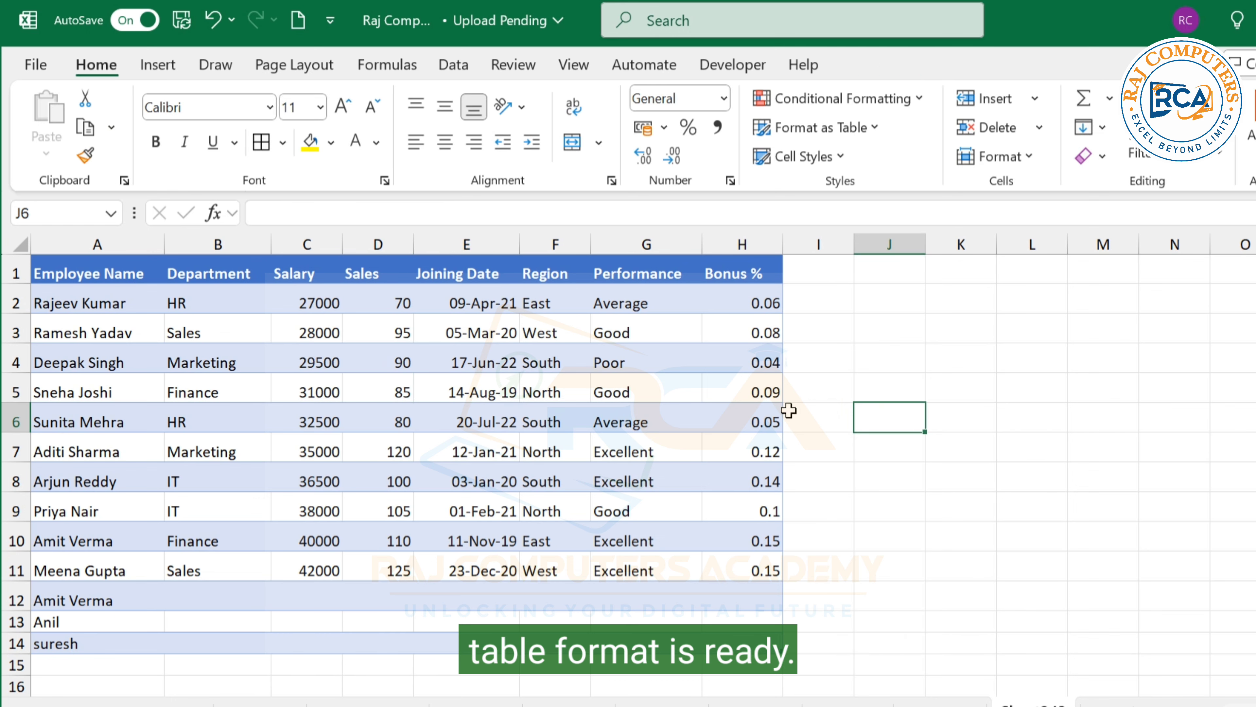